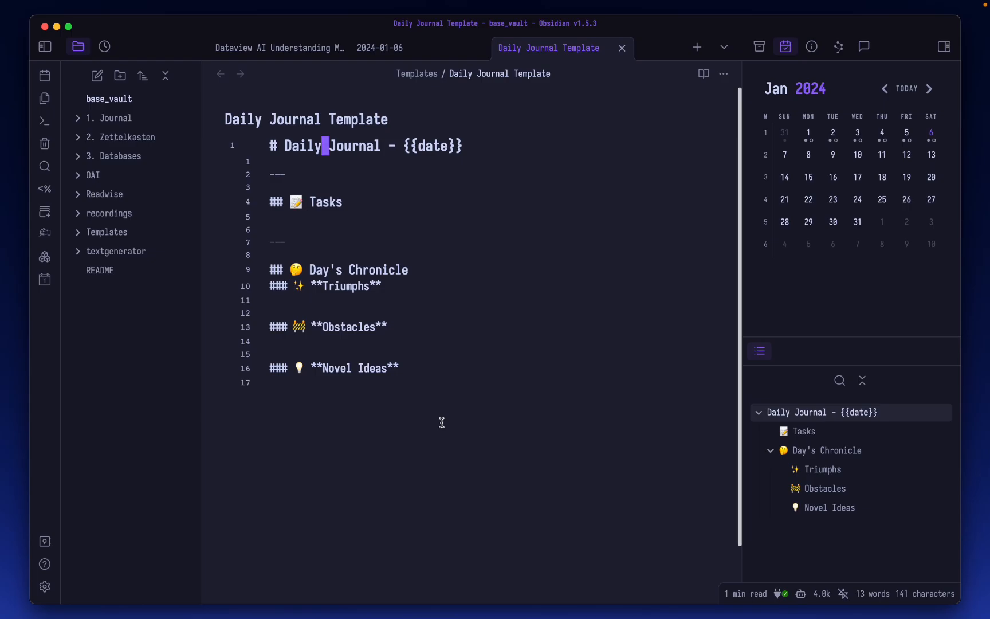
Disable Weekly, Monthly, Quarterly and Yearly Notes in the Periodic Notes settings, keeping Daily Notes enabled.
key("super+comma")
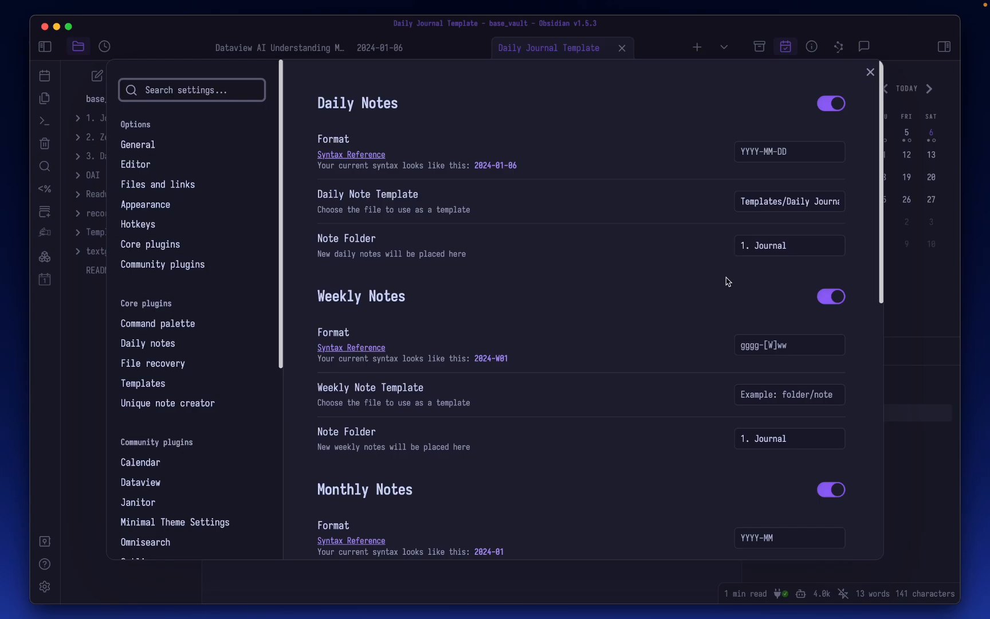
left_click(829, 297)
scroll(745, 373, "down", 1)
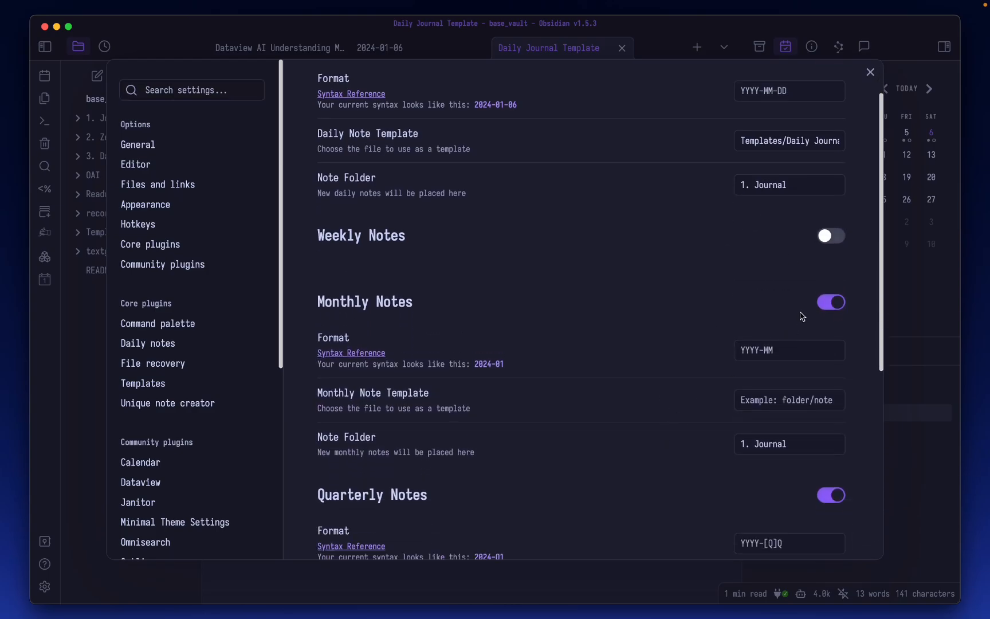
left_click(832, 302)
left_click(837, 372)
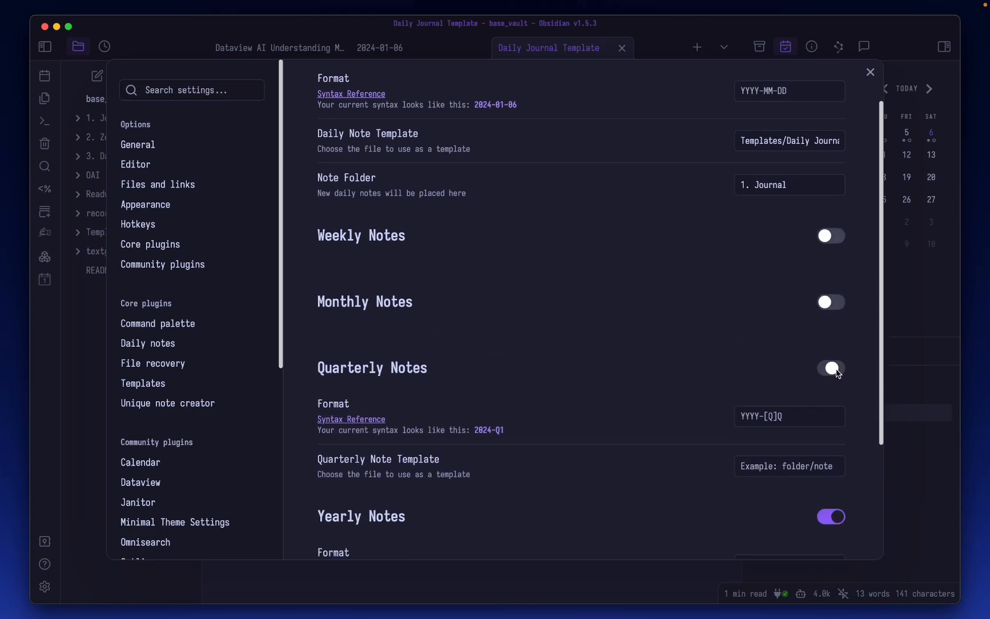
left_click(833, 435)
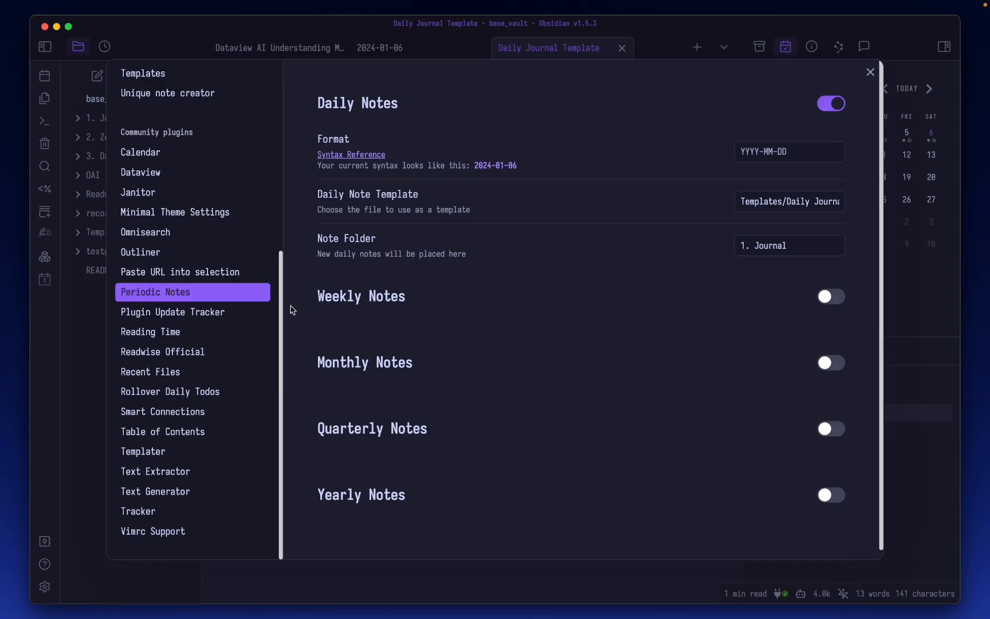
Review the Plugin Update Tracker settings, including the days until new versions are shown, and open the Reading Time settings.
left_click(237, 315)
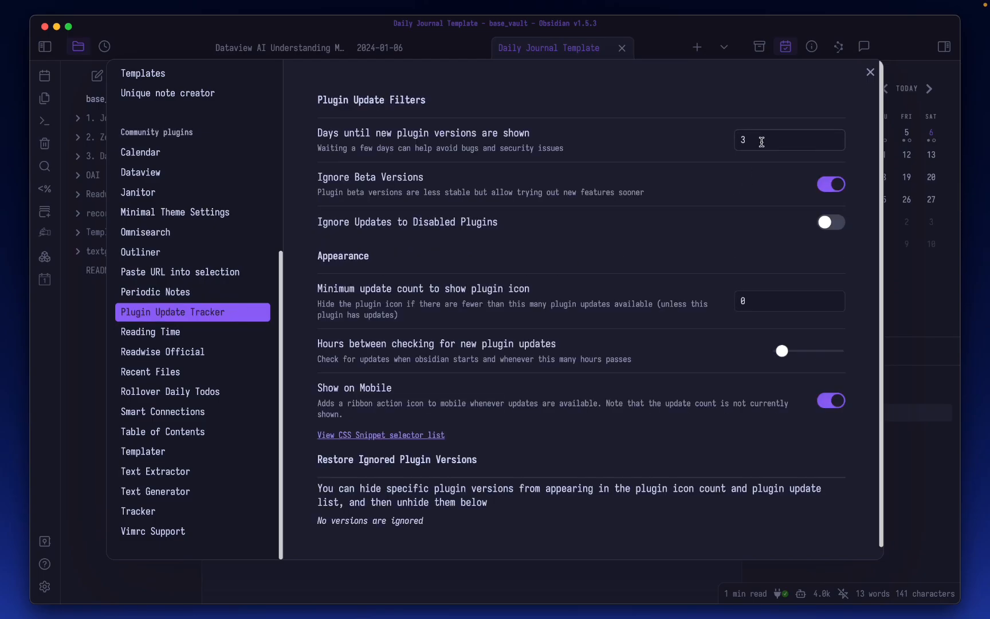
key("super+a")
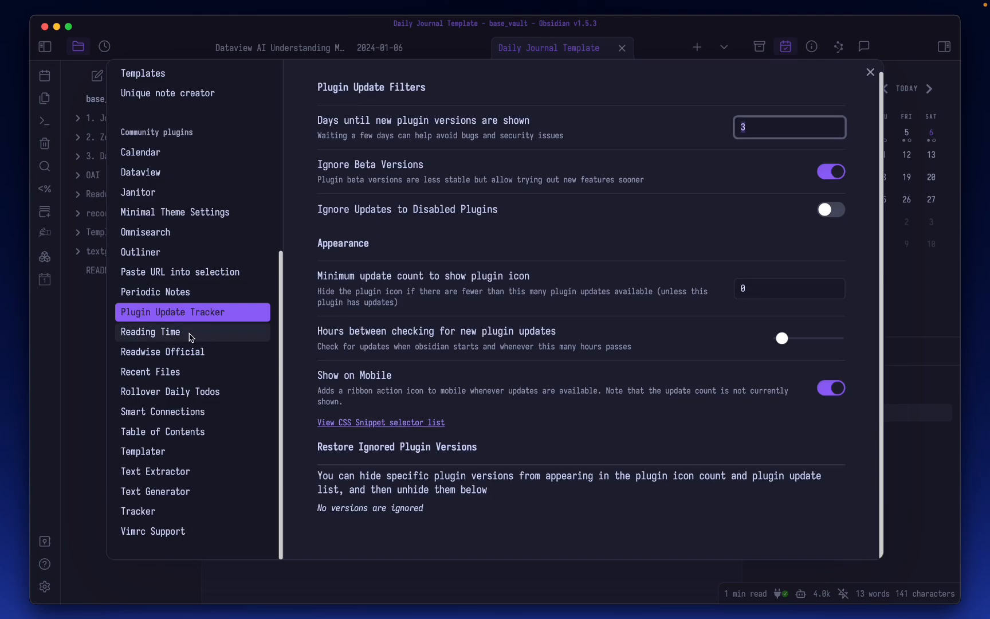
left_click(190, 333)
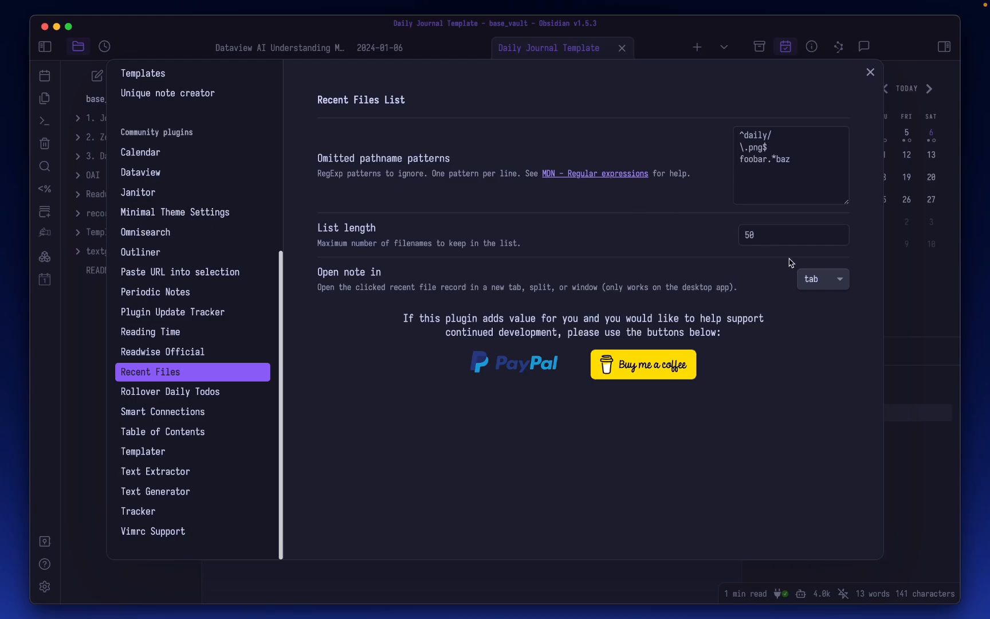
Set the list length of the Recent Files plugin to 100.
left_click(780, 238)
key("BackSpace")
key("BackSpace")
type("100")
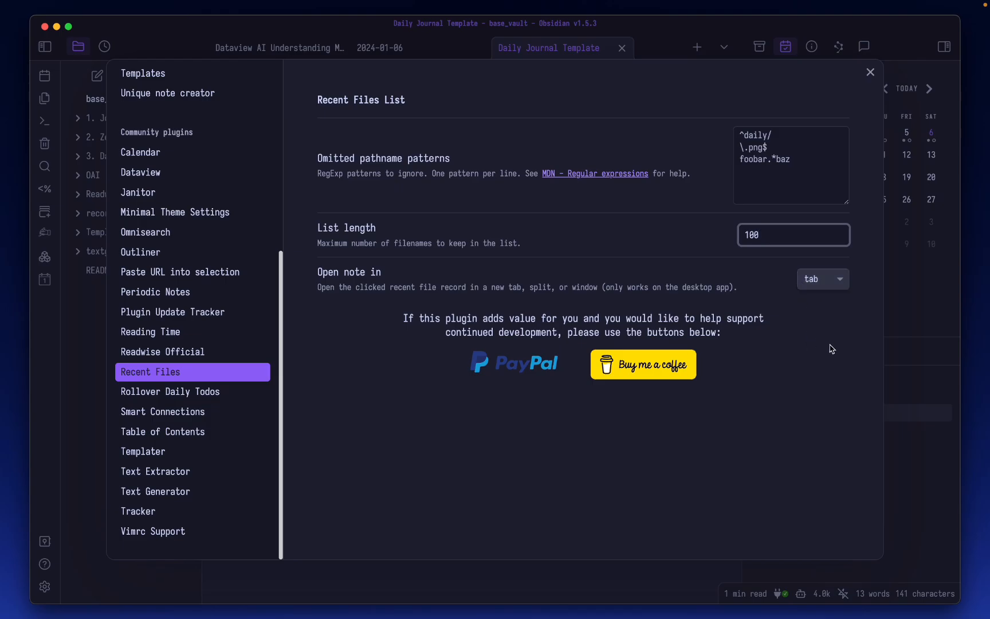
left_click(653, 434)
Review the Rollover Daily Todos settings and enable group_nearest_by_file in the Smart Connections display settings.
left_click(247, 397)
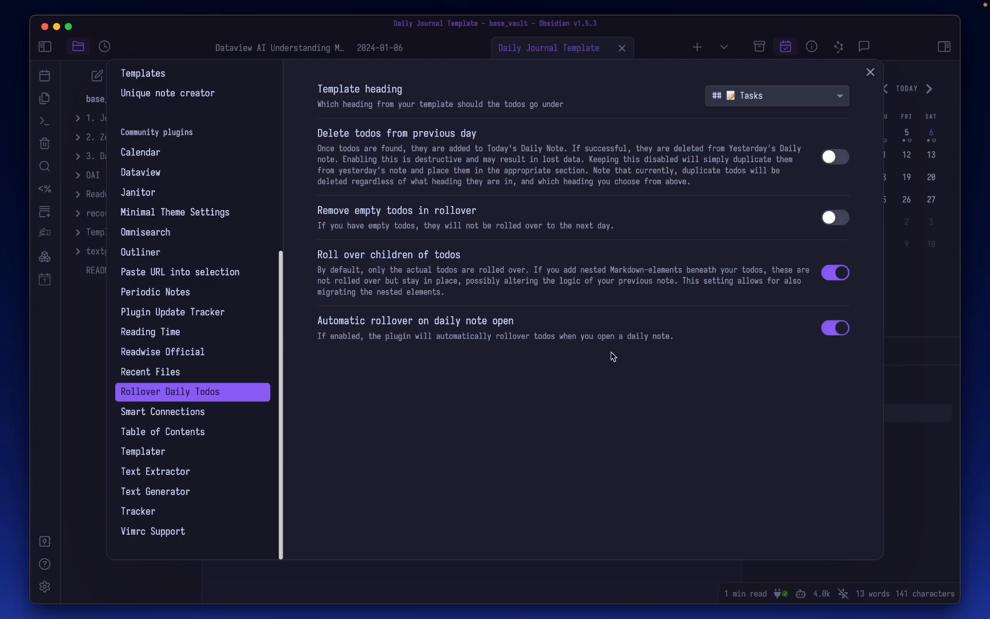
left_click(231, 413)
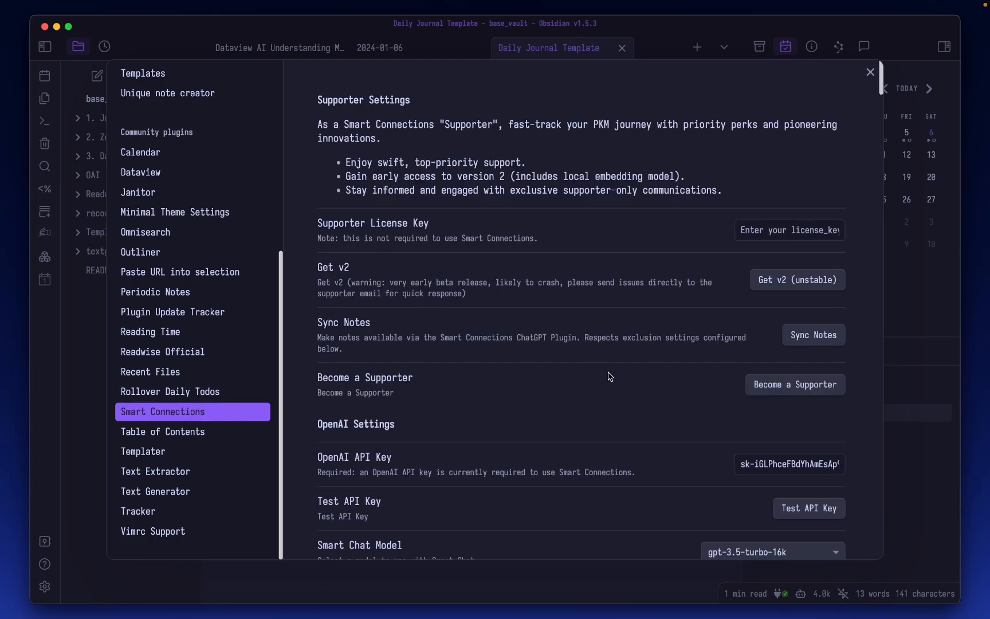
scroll(602, 309, "down", 15)
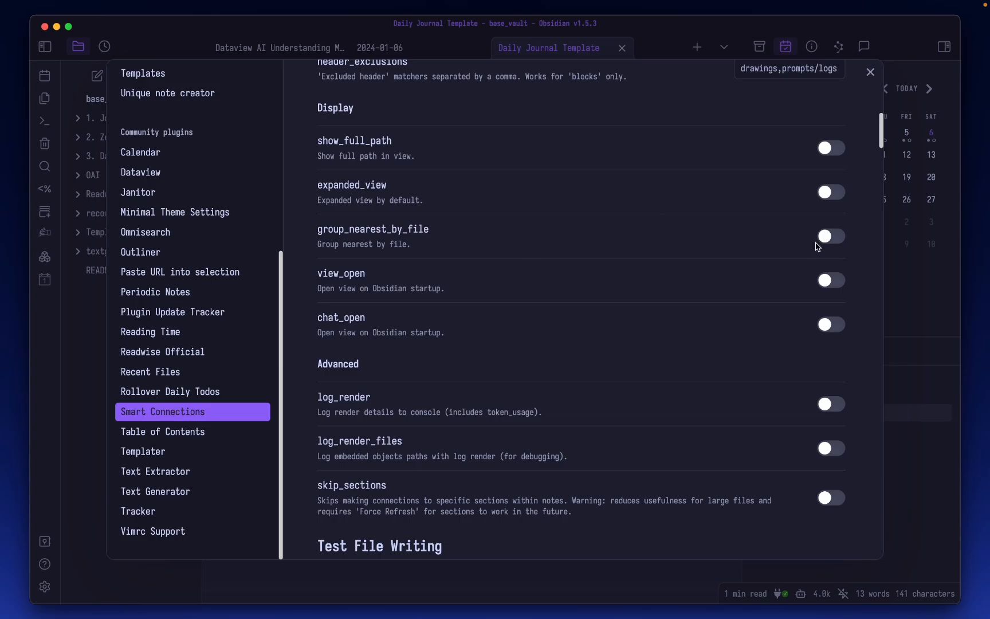
left_click(832, 236)
Lower the Minimum Header Depth of the Table of Contents plugin to its lowest value.
left_click(172, 431)
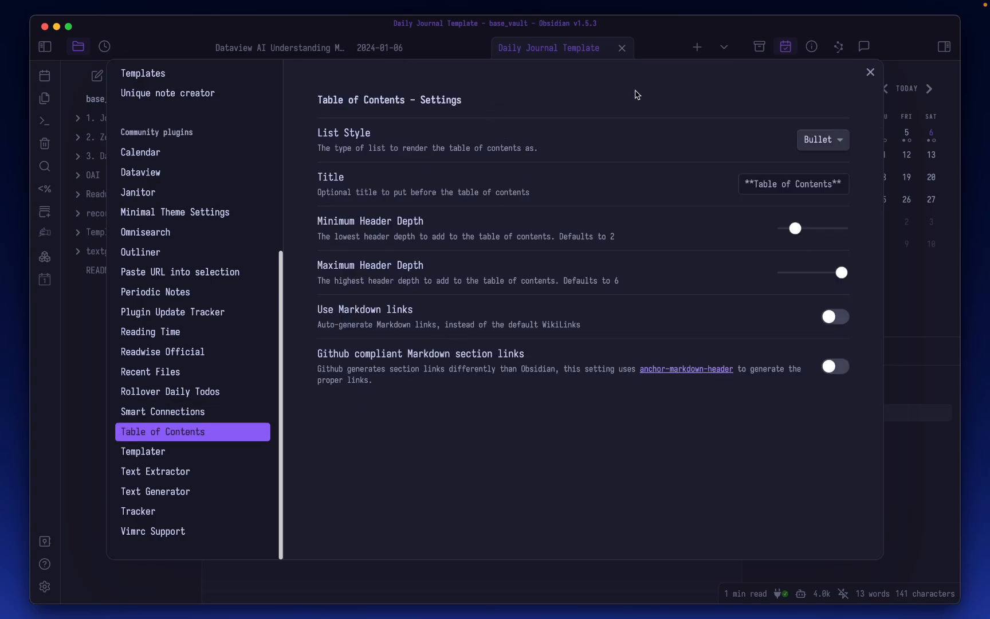
mouse_move(797, 229)
mouse_move(796, 229)
left_mouse_down()
mouse_move(807, 229)
mouse_move(781, 235)
left_mouse_up()
Check the Templater settings, close the settings window and delete the "3. Databases" folder from the vault.
left_click(243, 453)
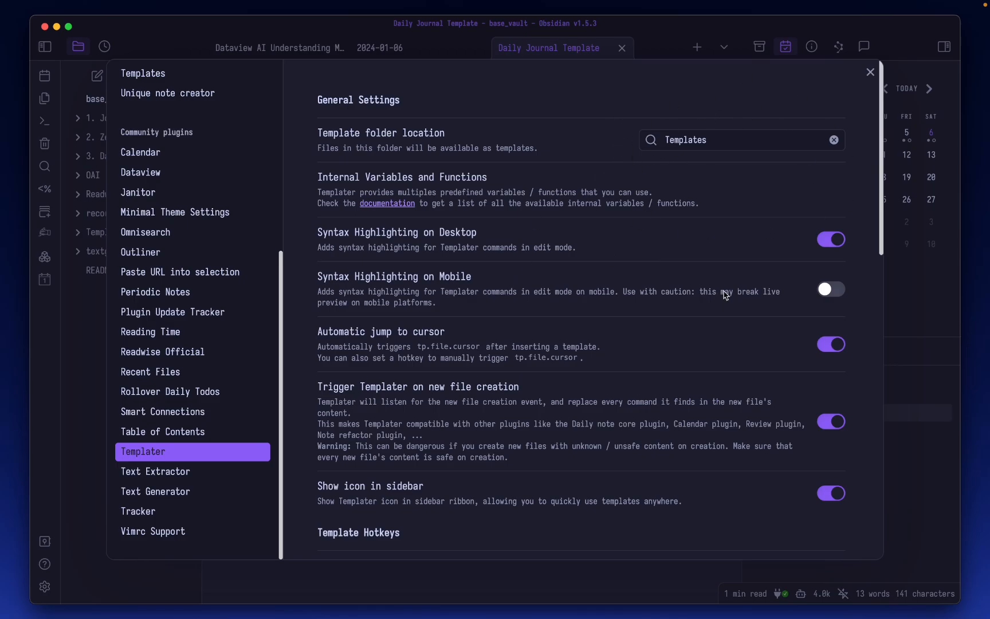
left_click(917, 302)
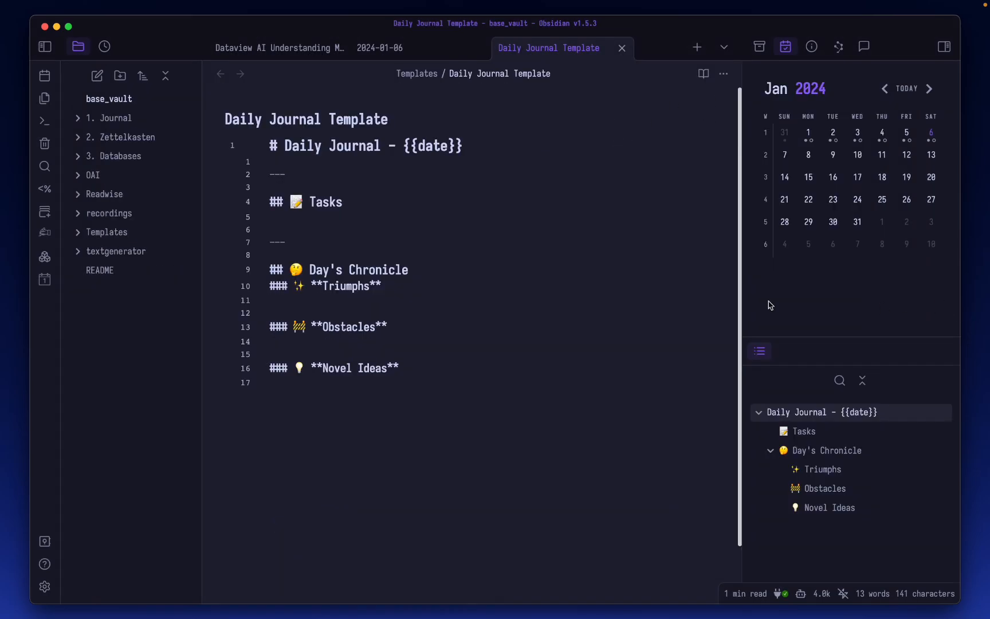
right_click(140, 159)
left_click(167, 267)
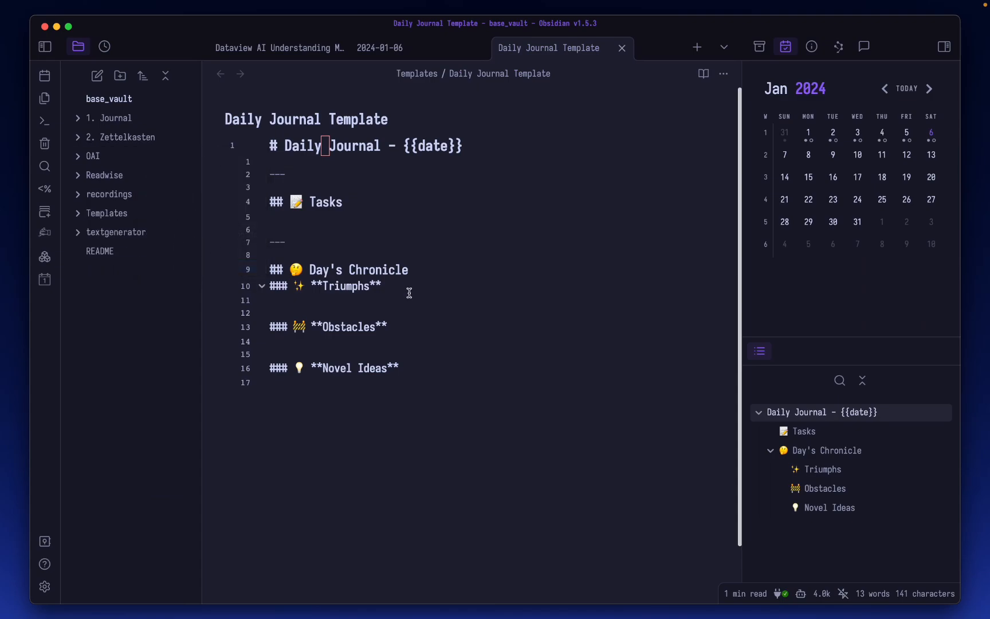
Rename the Templates folder as "3. Templates".
right_click(136, 212)
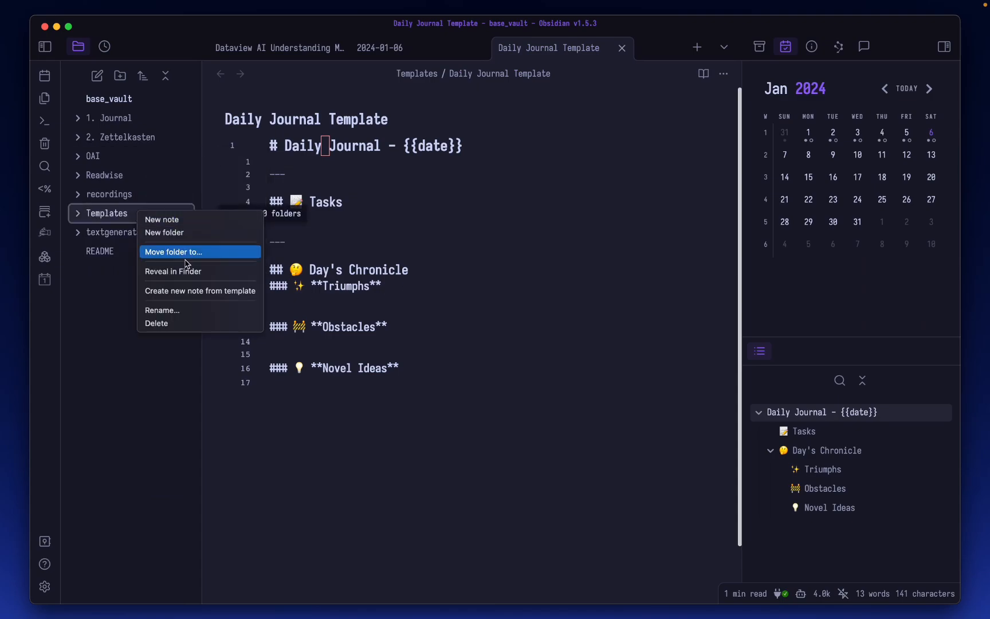
left_click(197, 310)
type("3. ")
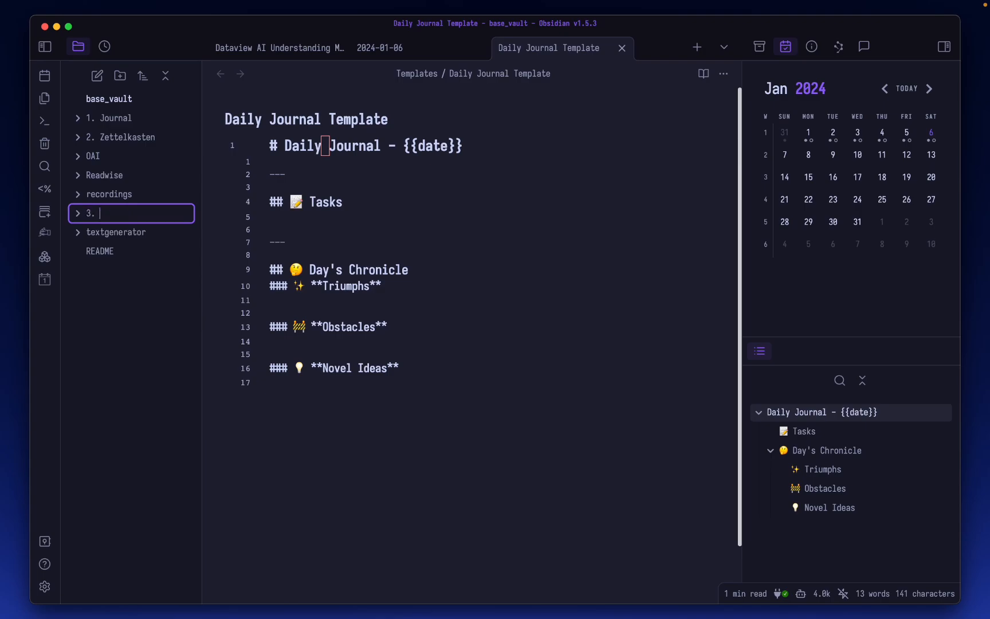
type("Templates")
key("Return")
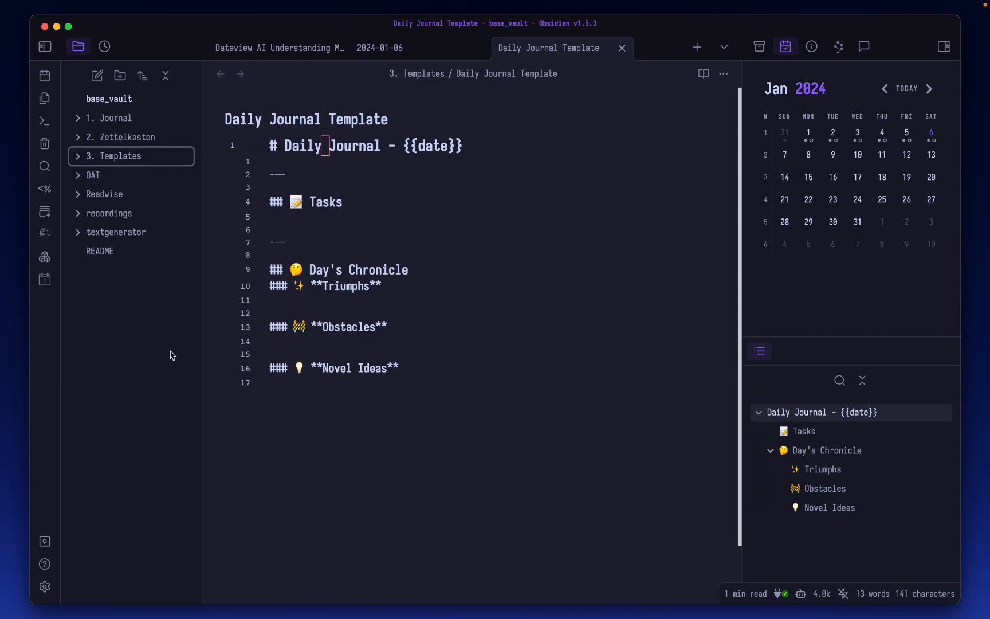
Set the Prompts Templates Path in Text Generator's advanced settings to "3. Templates/textgenerator/prompts" and close the settings.
key("super+comma")
left_click(199, 492)
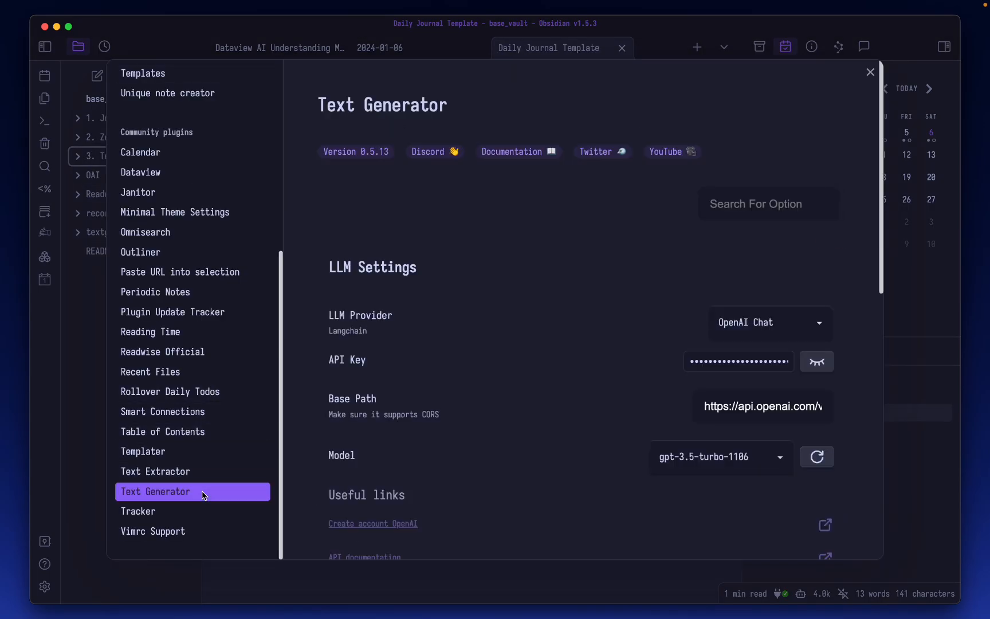
scroll(657, 352, "down", 7)
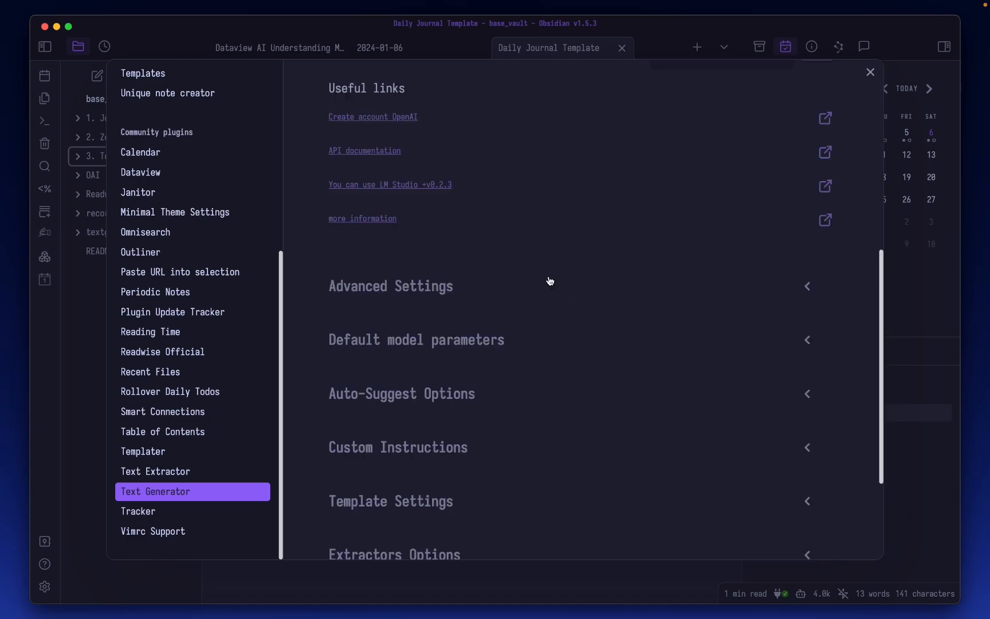
left_click(392, 285)
scroll(604, 344, "down", 2)
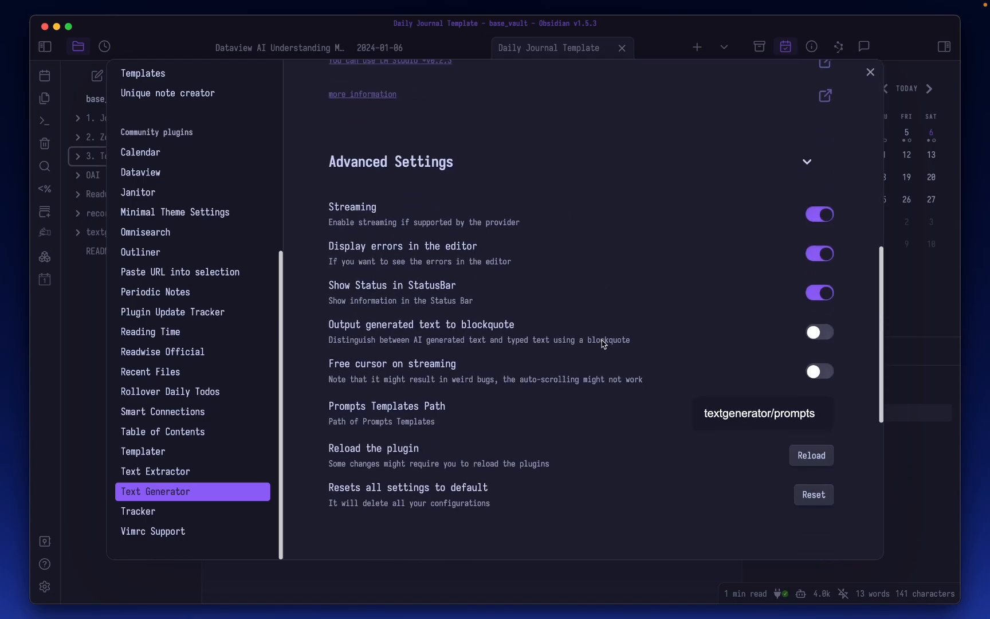
left_click(721, 420)
key("super+Left")
type("3. T")
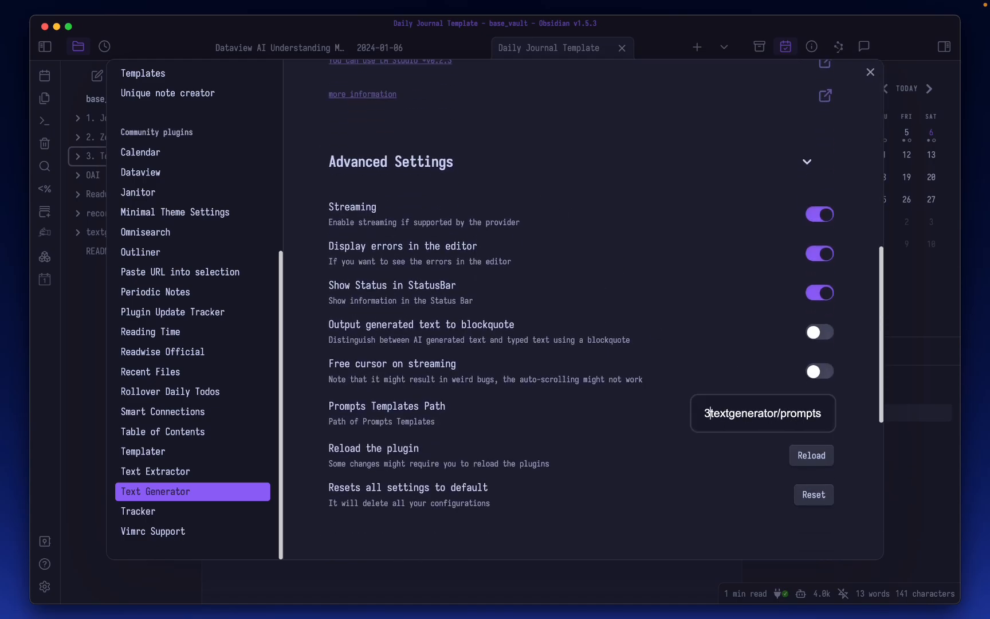
type("emplates/")
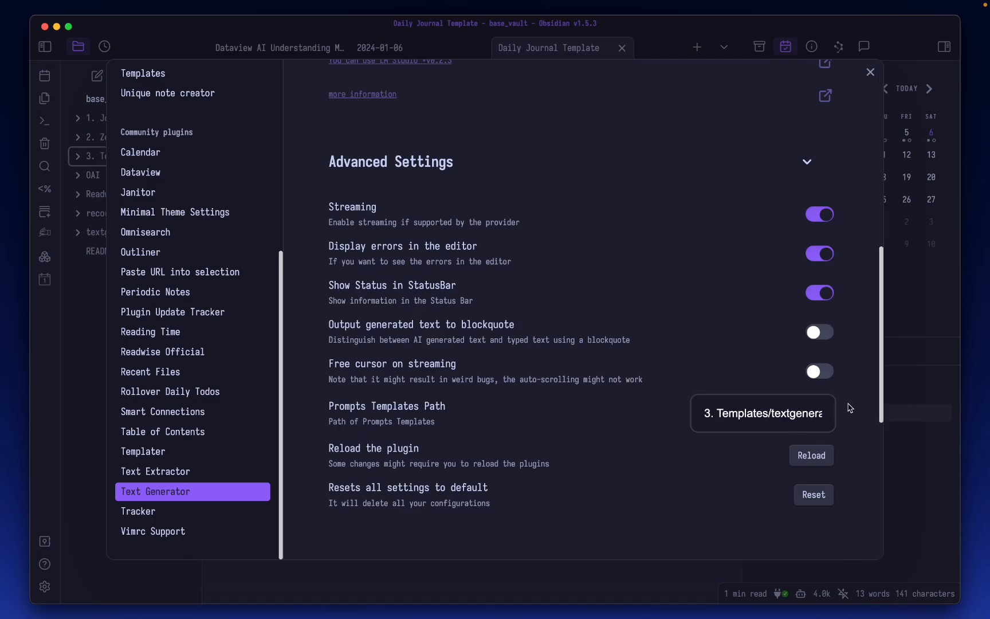
key("Tab")
key("Escape")
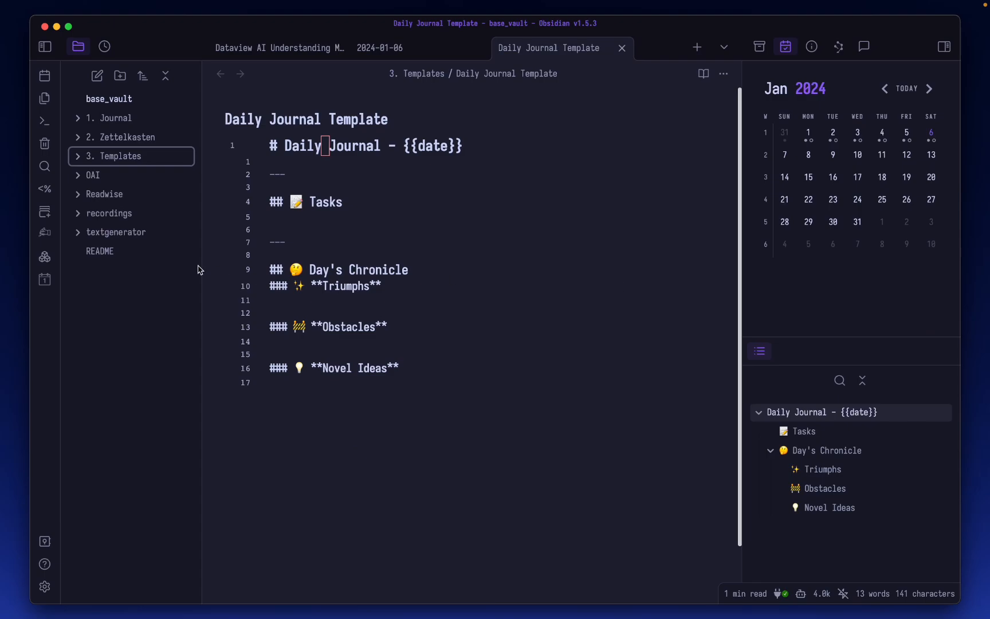
Move the textgenerator folder into the "3. Templates" folder.
left_click(95, 234)
left_click_drag(96, 235, 123, 159)
Check the Text Generator prompt suggestions by entering "/" on a new line at the end of the Daily Journal Template, and remove the slash.
key("super+Down")
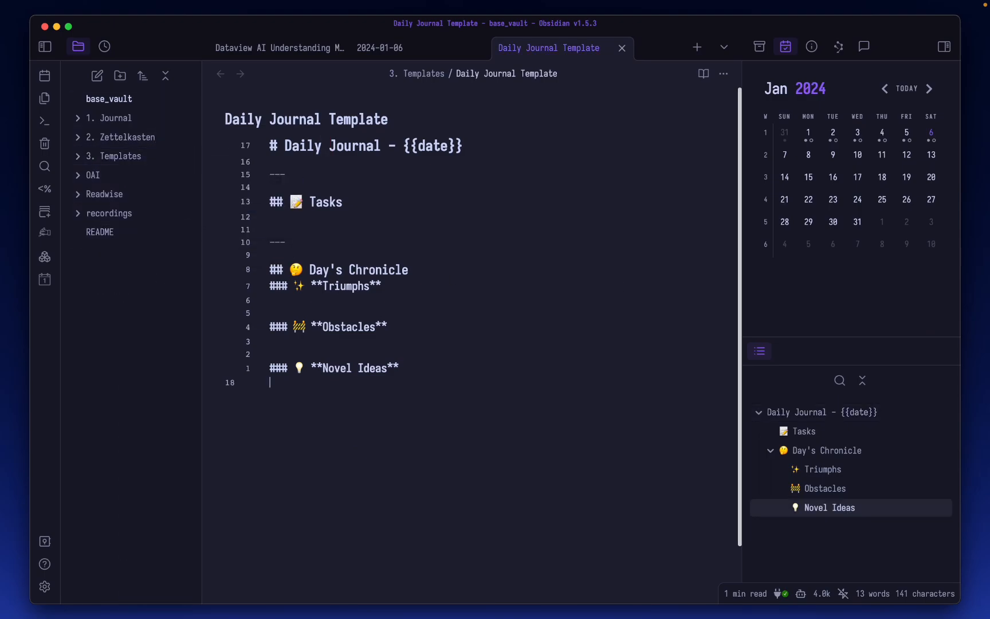
key("Return")
type("/")
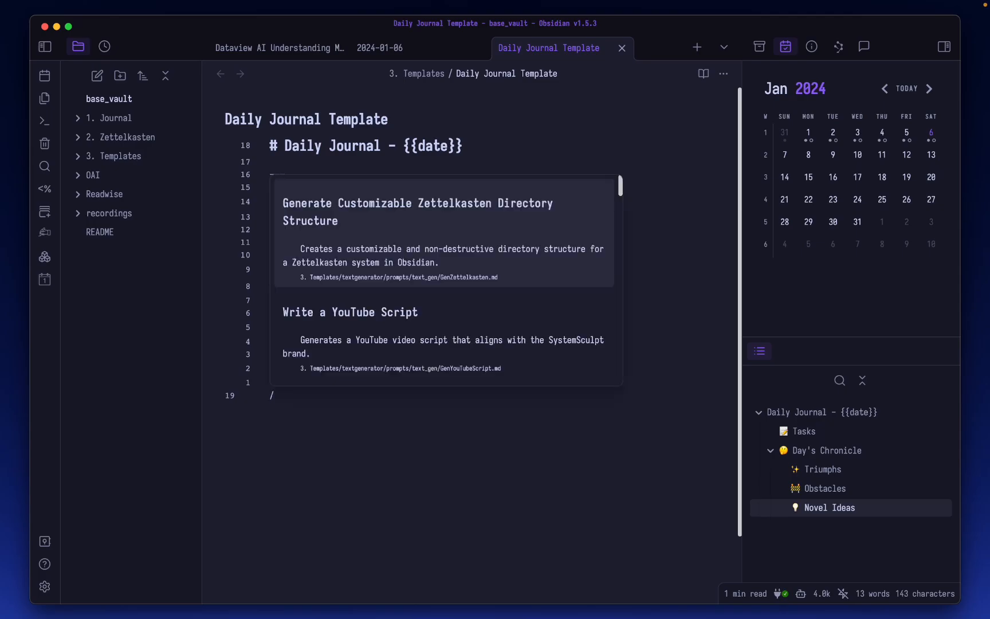
key("BackSpace")
Enable User System Command Functions in the Templater settings.
key("super+comma")
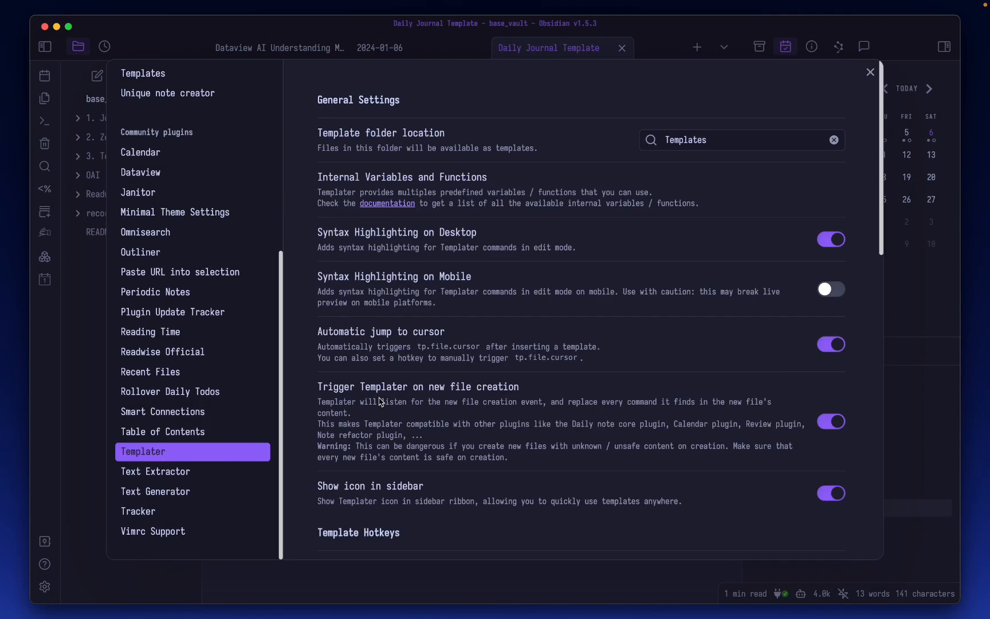
scroll(656, 350, "down", 2)
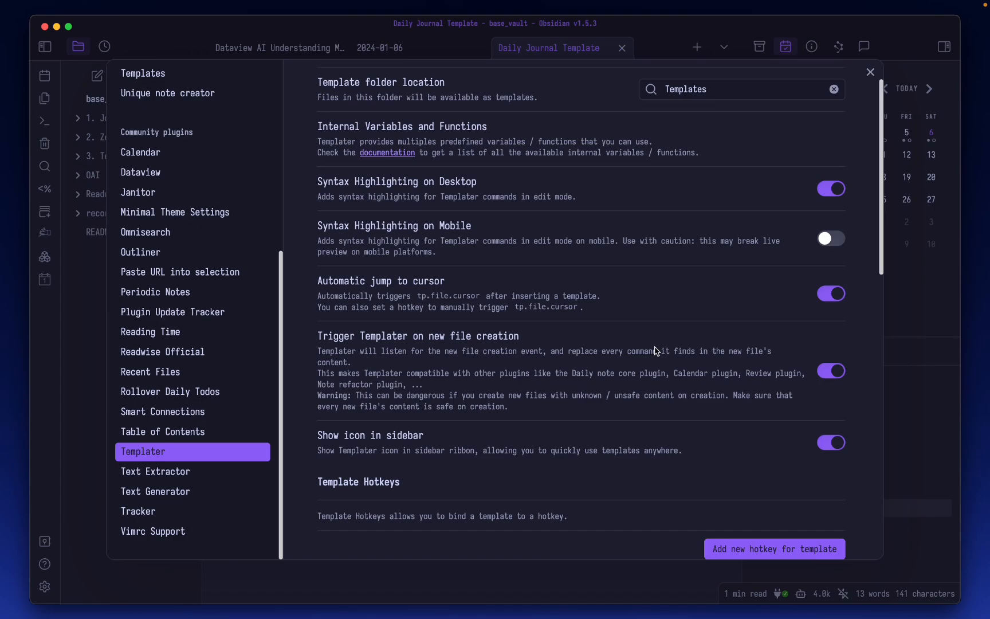
scroll(657, 351, "down", 10)
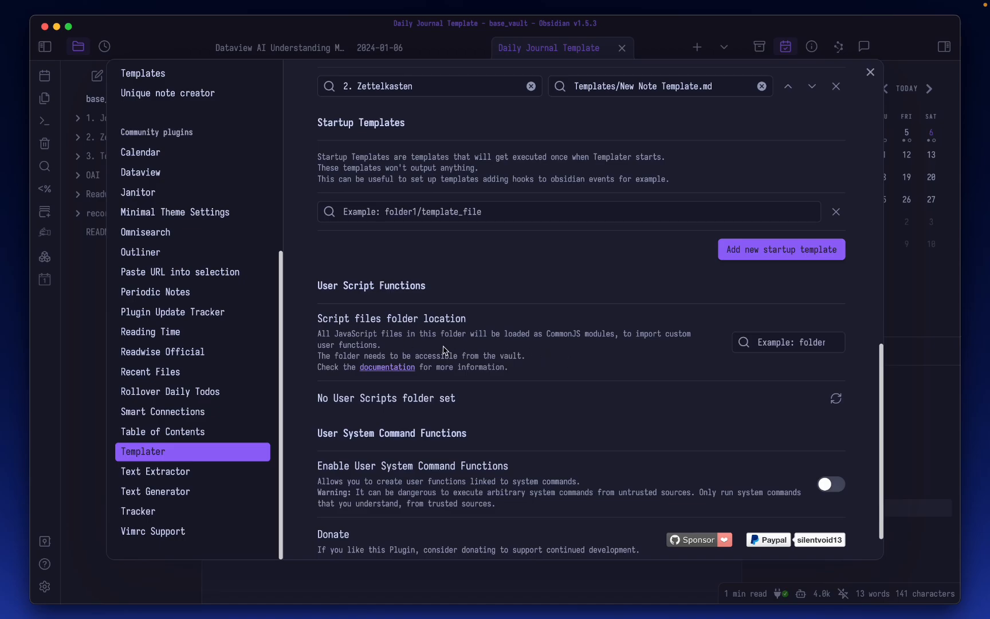
left_click(382, 372)
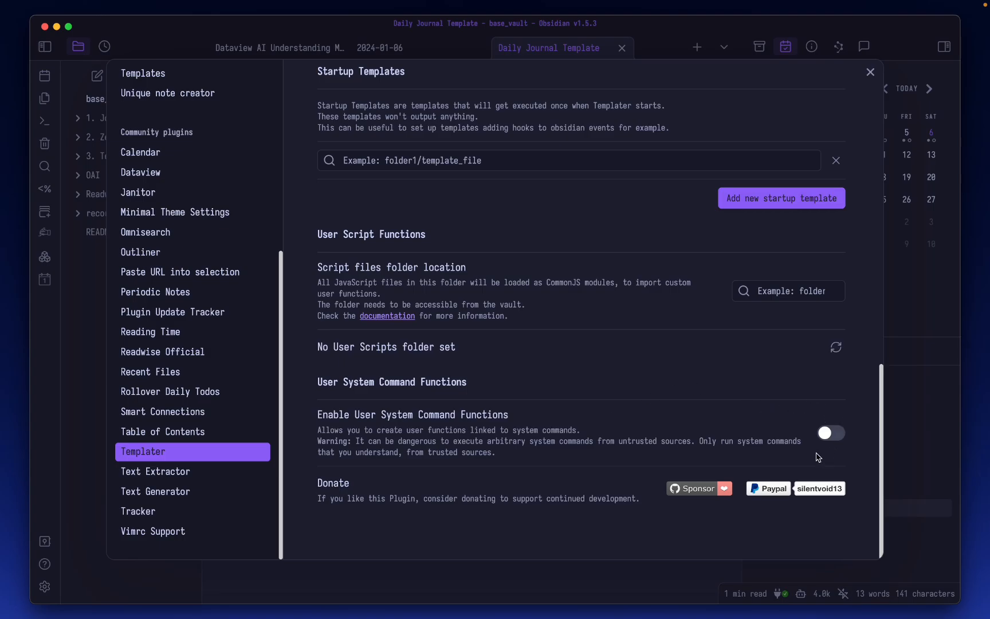
left_click(834, 432)
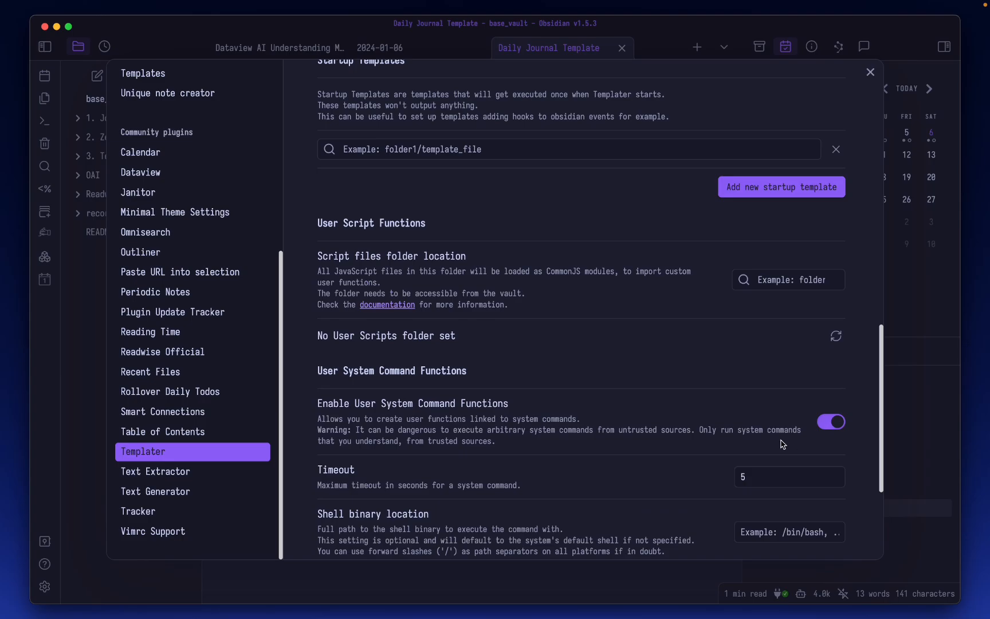
Examine the name and system command fields of Templater's first user function, and open the Text Extractor settings.
scroll(783, 445, "down", 5)
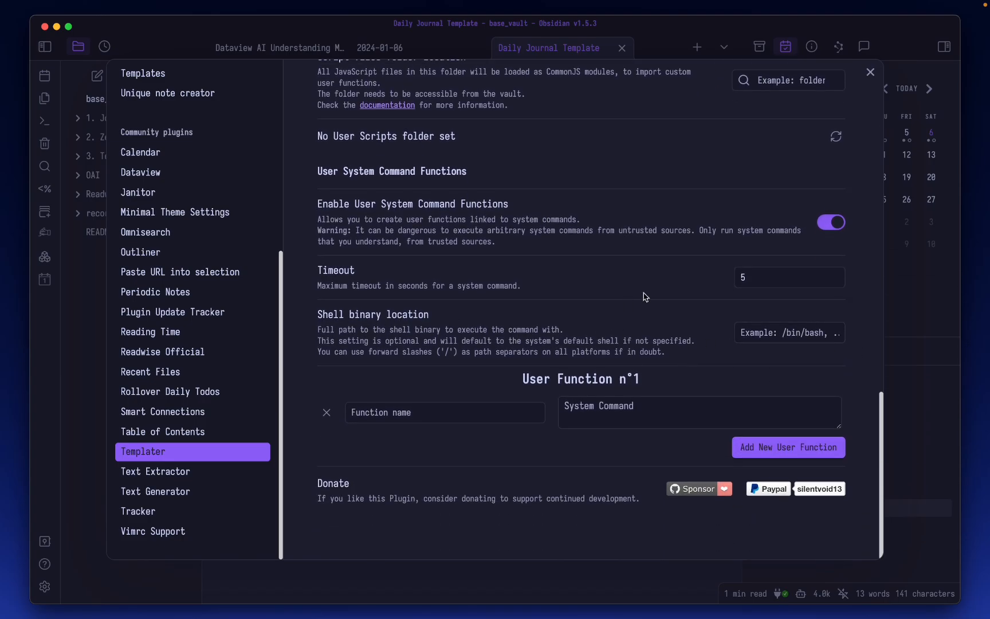
left_click(465, 411)
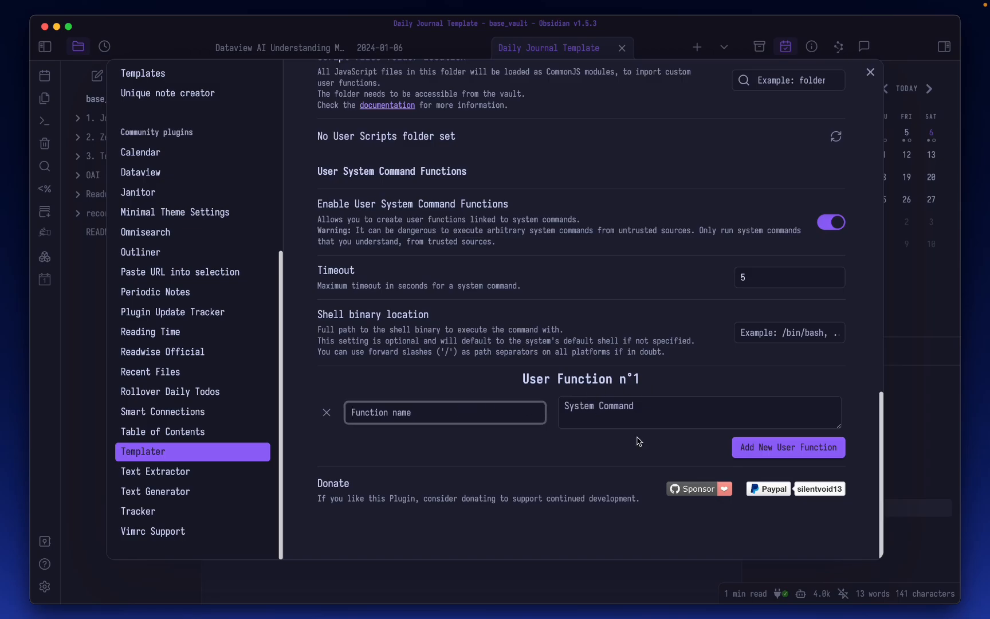
left_click(676, 404)
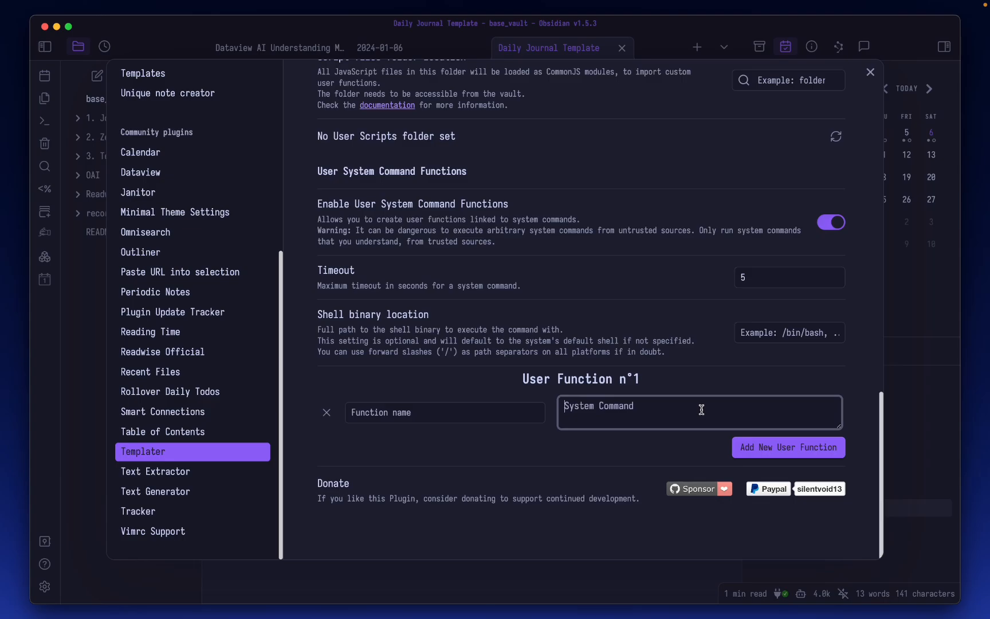
left_click(212, 471)
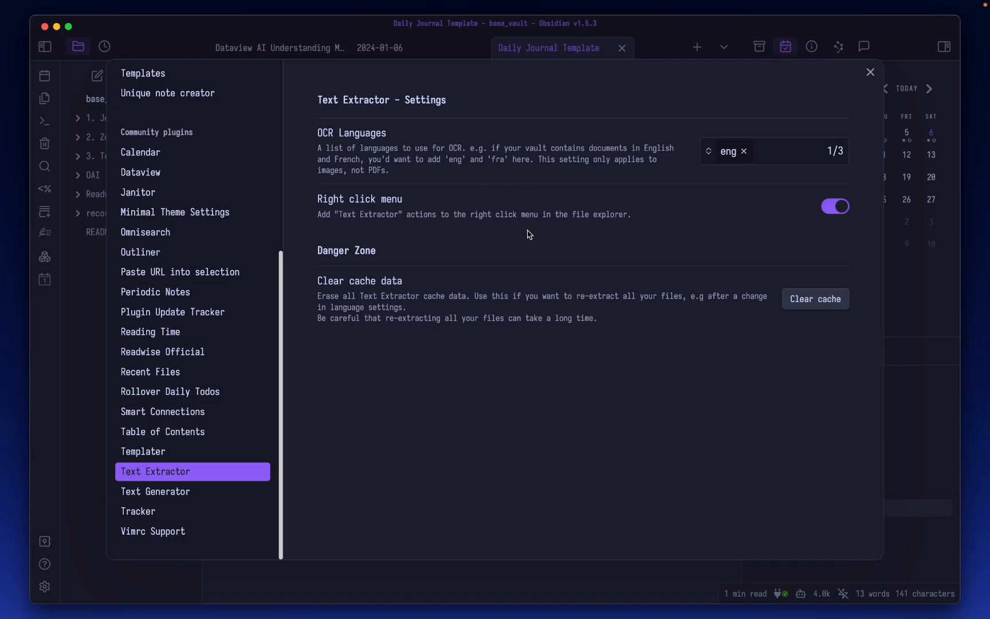
Examine Text Generator's LLM settings, useful links and advanced settings, including the prompts templates path.
left_click(220, 491)
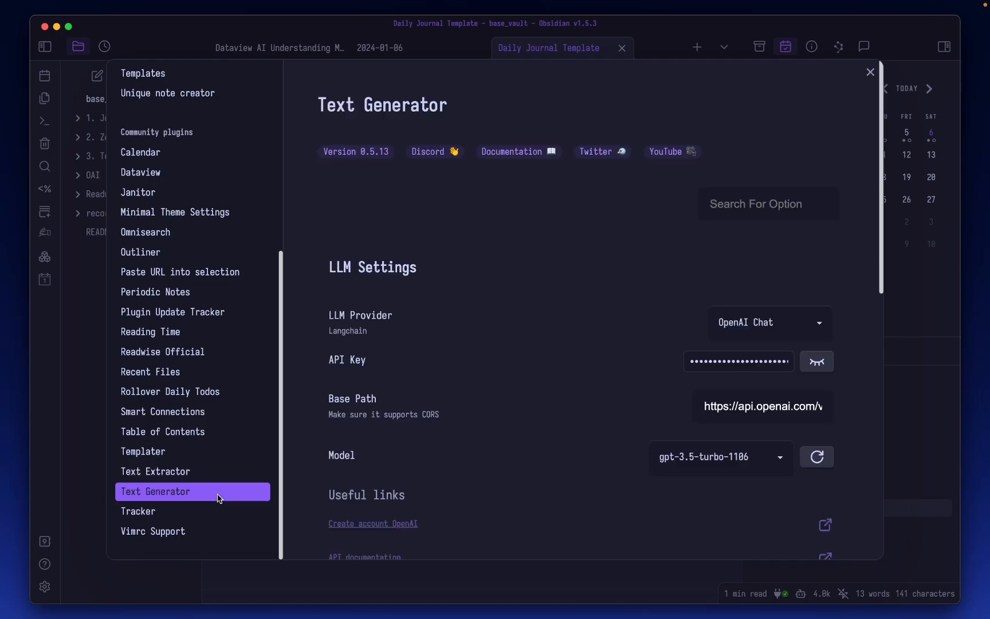
scroll(637, 371, "down", 7)
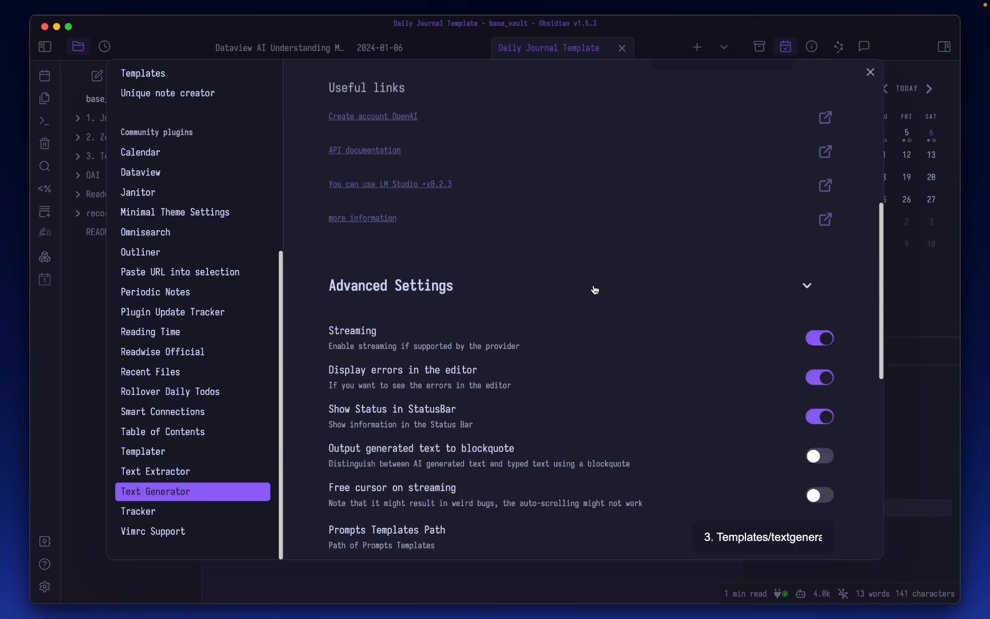
scroll(595, 290, "down", 3)
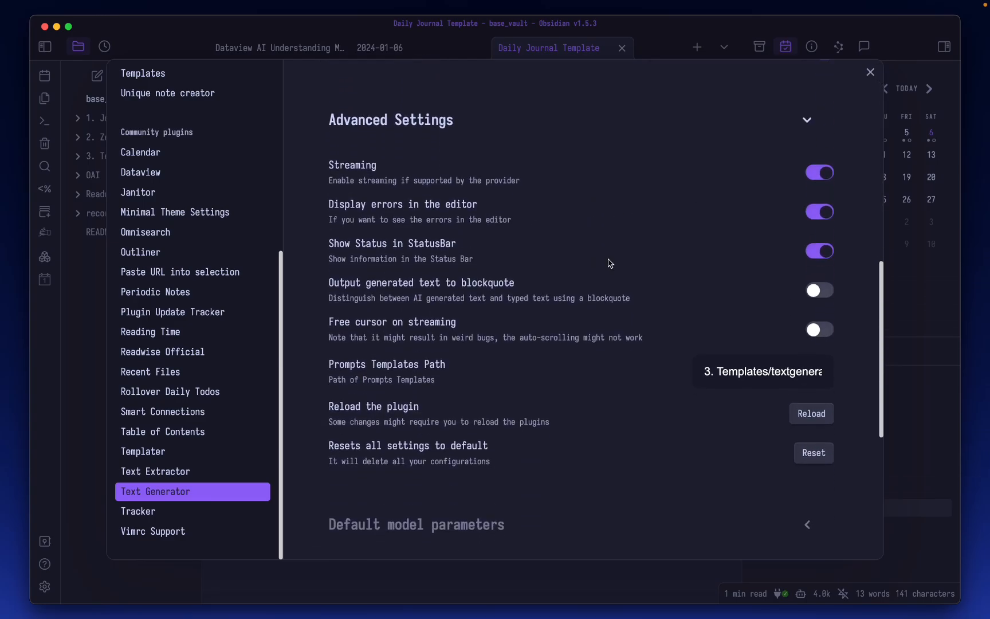
scroll(677, 318, "down", 1)
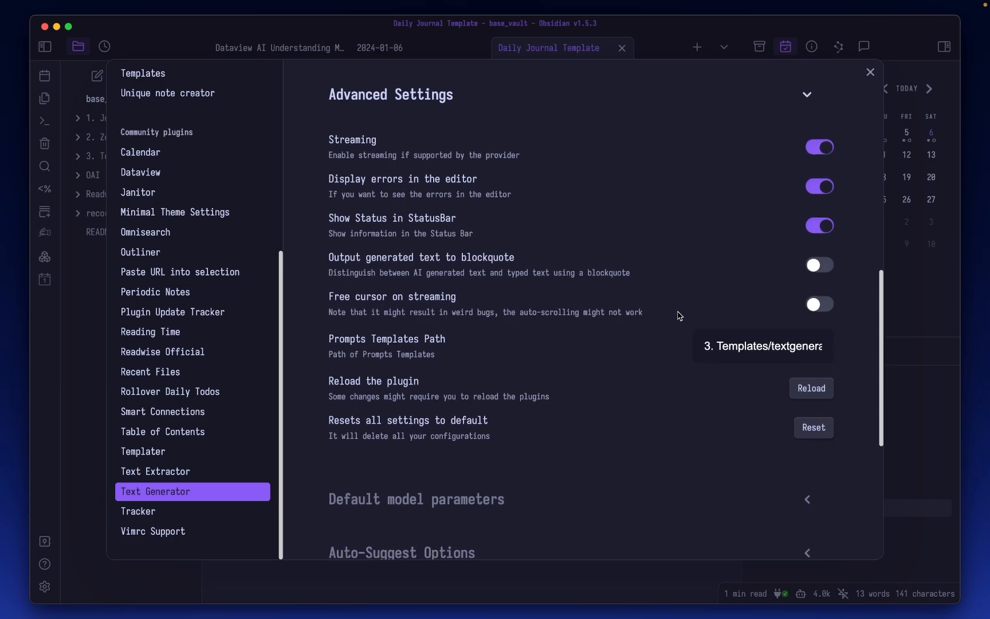
scroll(659, 355, "down", 1)
scroll(659, 354, "down", 1)
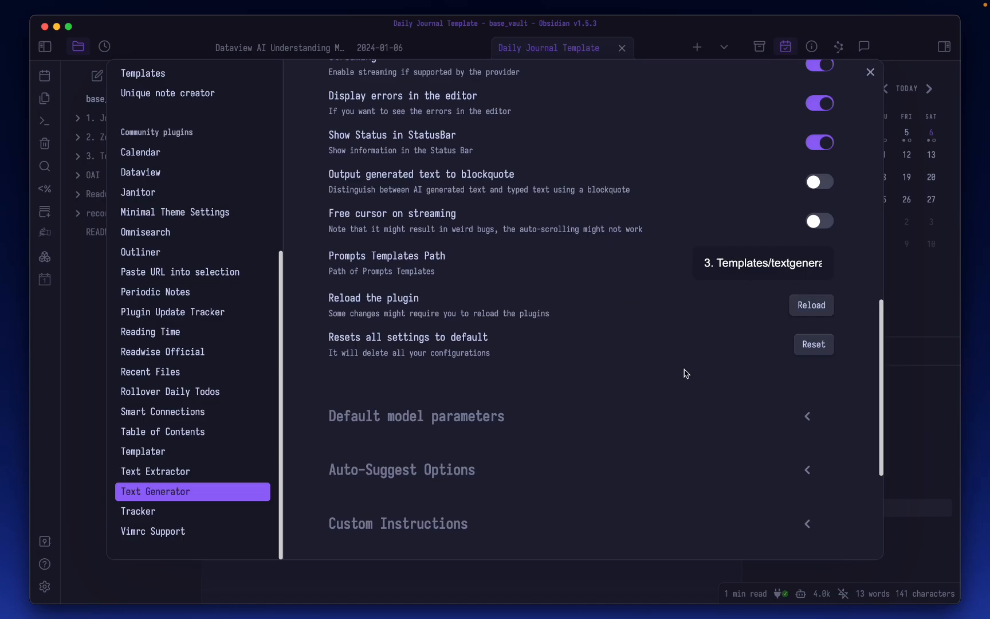
Expand Text Generator's default model parameters and examine the max tokens, temperature, frequency penalty, timeout and prefix fields.
scroll(617, 360, "down", 3)
left_click(510, 294)
scroll(635, 330, "down", 4)
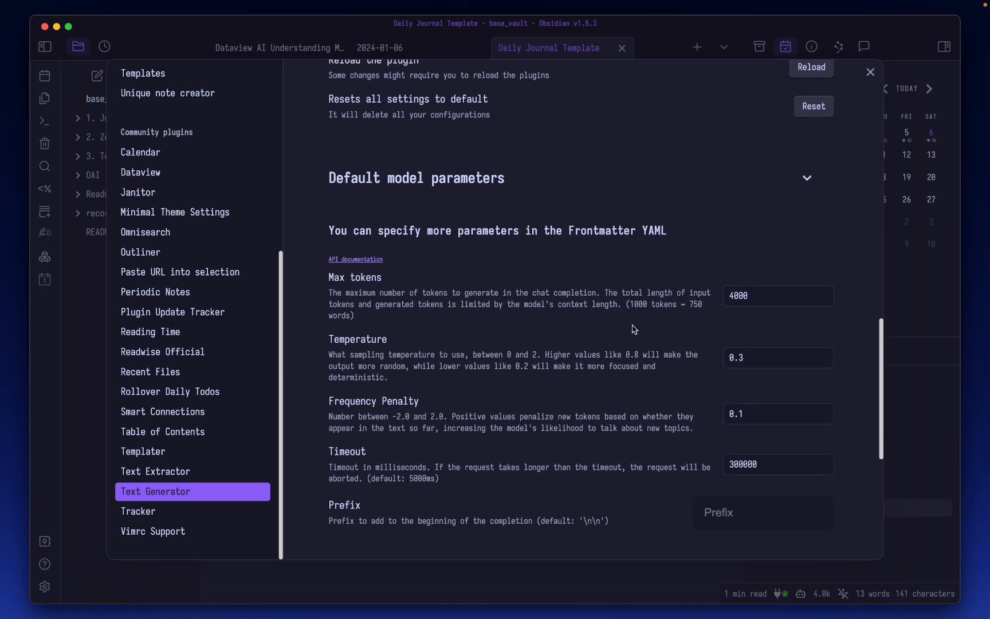
scroll(597, 375, "down", 3)
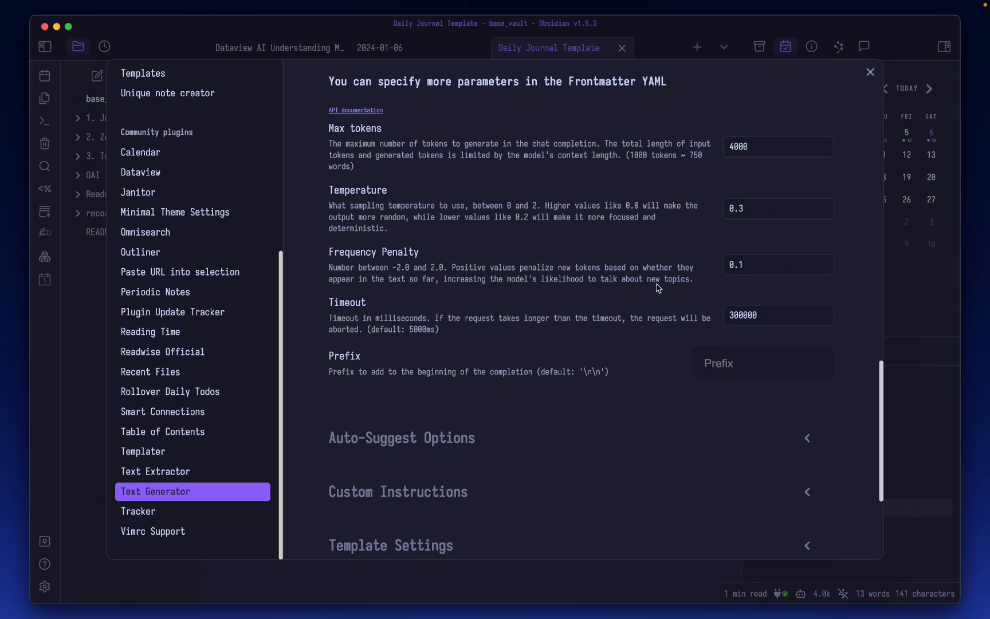
scroll(660, 288, "down", 2)
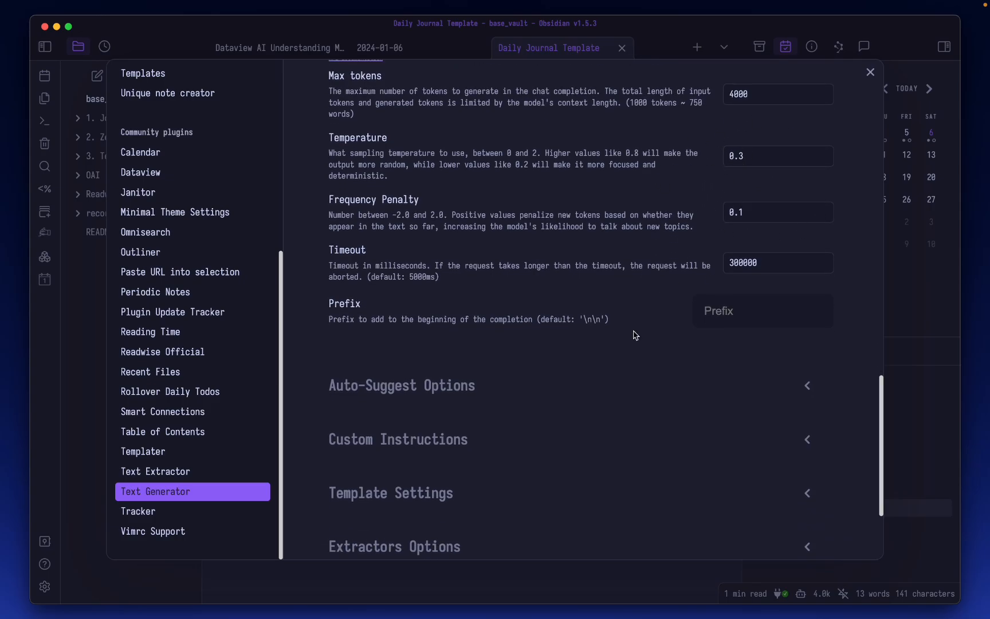
Expand Text Generator's Auto-Suggest Options and Custom Instructions sections and examine the auto-suggest trigger, delay and stop phrase fields.
scroll(635, 334, "down", 3)
left_click(639, 285)
scroll(635, 338, "down", 2)
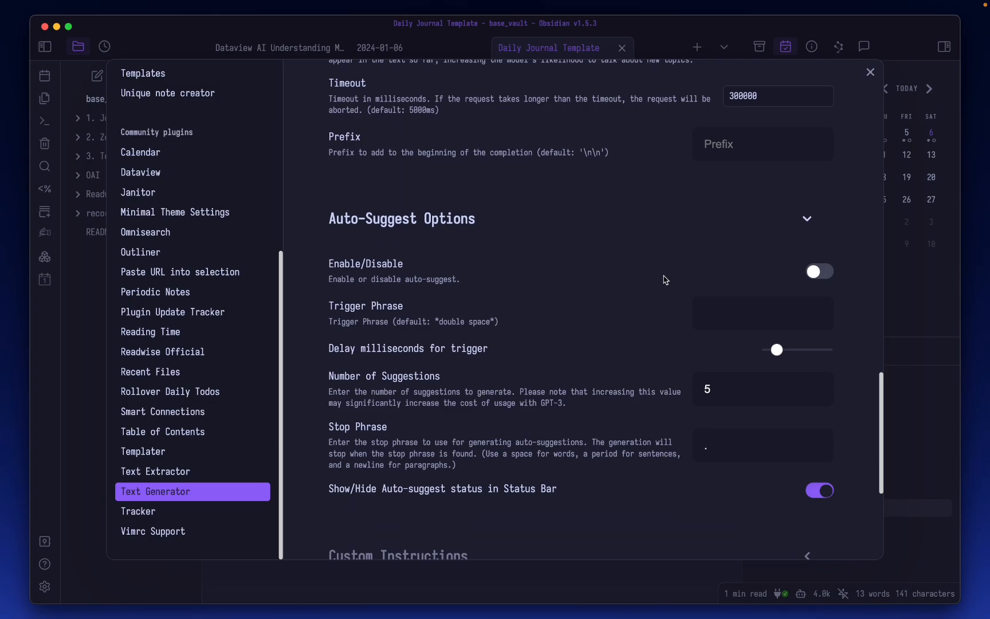
scroll(665, 287, "down", 2)
scroll(667, 305, "down", 3)
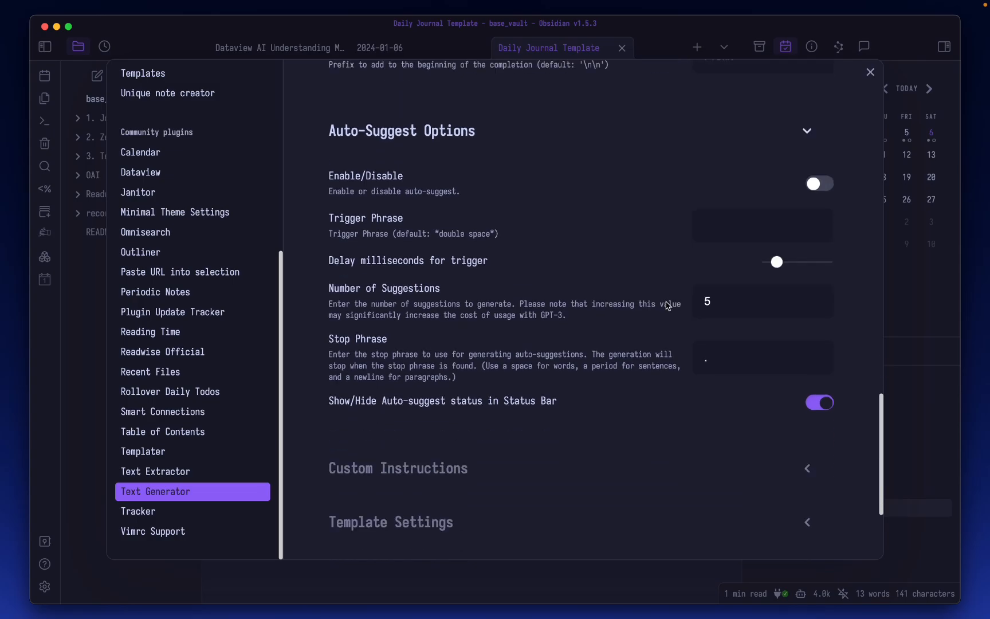
scroll(666, 304, "down", 2)
left_click(658, 285)
scroll(657, 282, "up", 3)
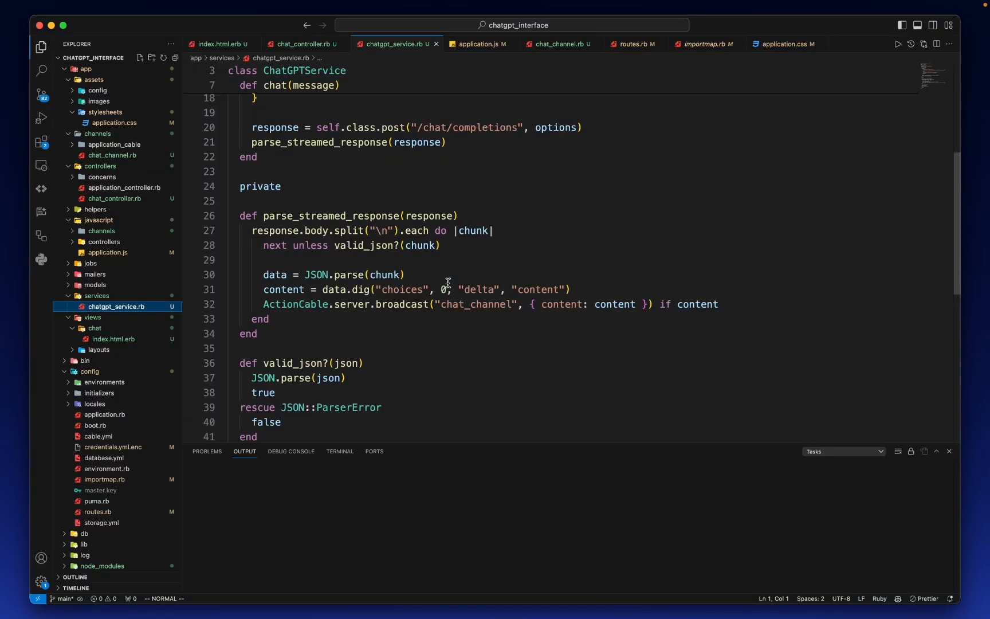
Switch to chatgpt_service.rb in VS Code and start a new method with "def" below valid_json? to preview an inline code suggestion without accepting it.
scroll(448, 282, "down", 10)
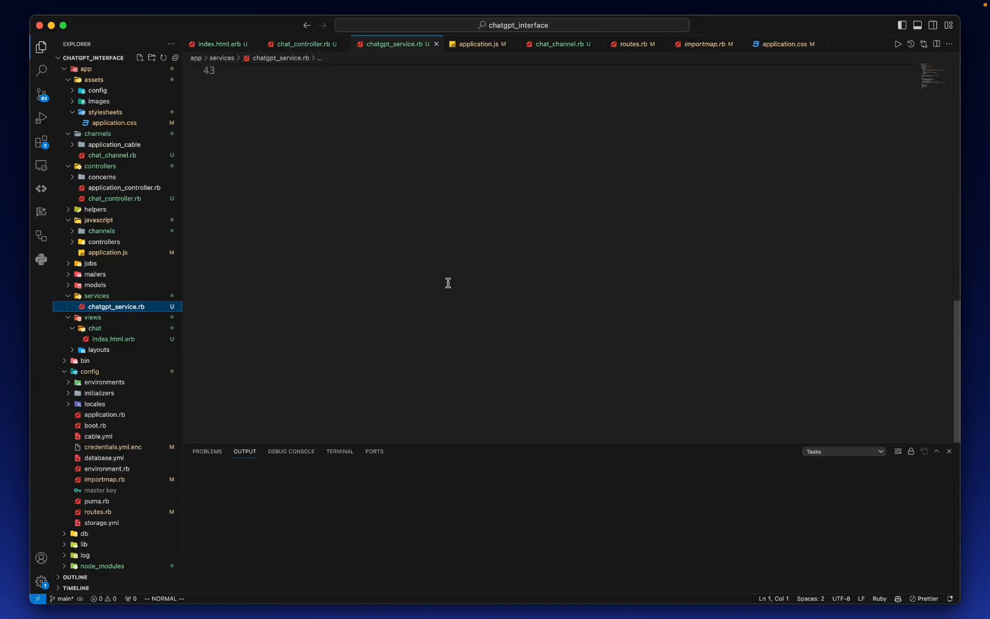
scroll(448, 282, "up", 3)
key("o")
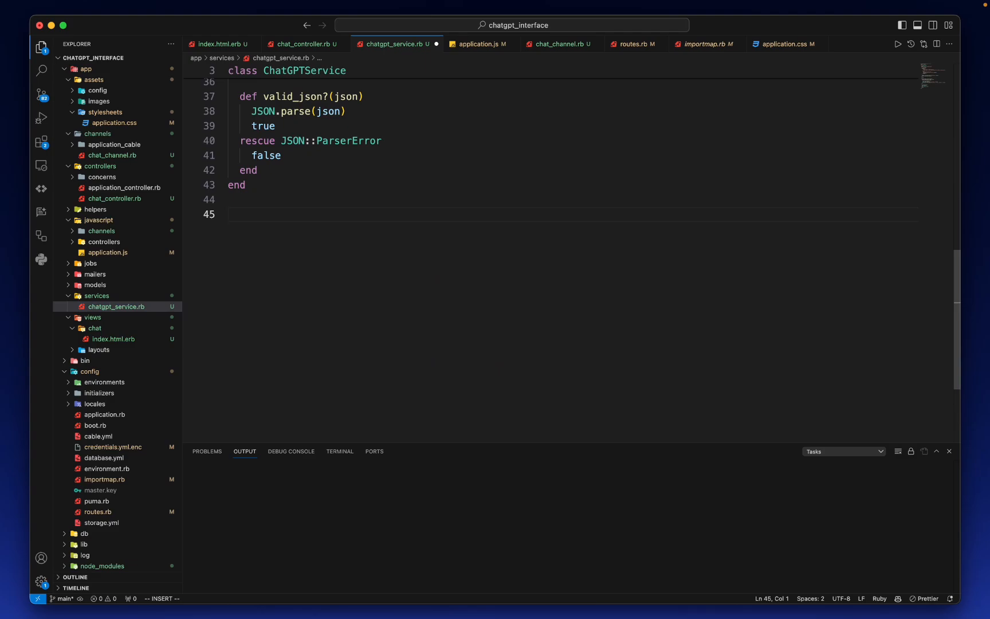
key("Escape")
key("k")
key("k")
key("k")
key("o")
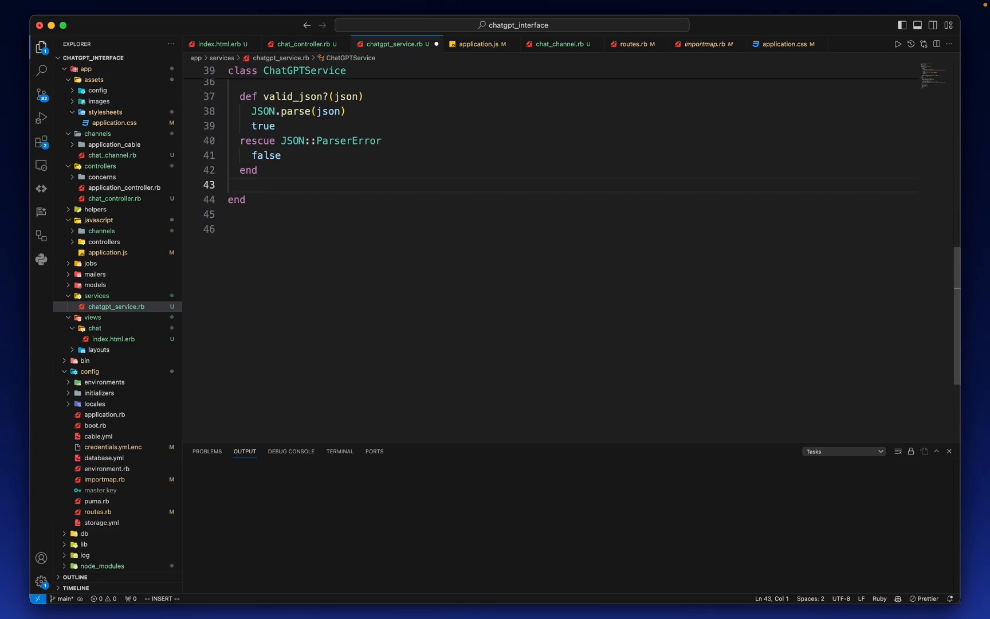
key("Return")
type("def")
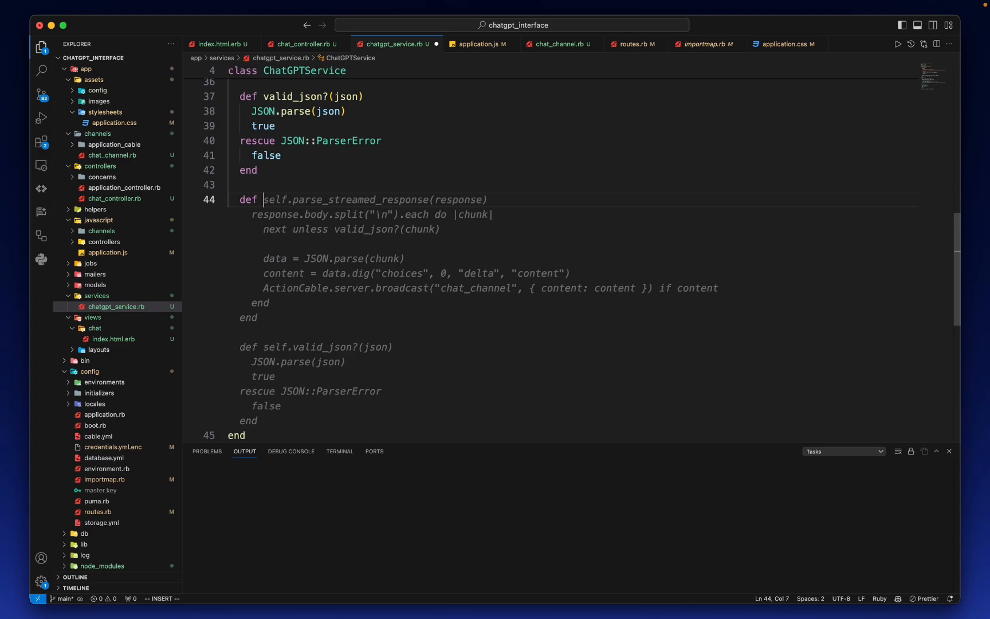
key("Escape")
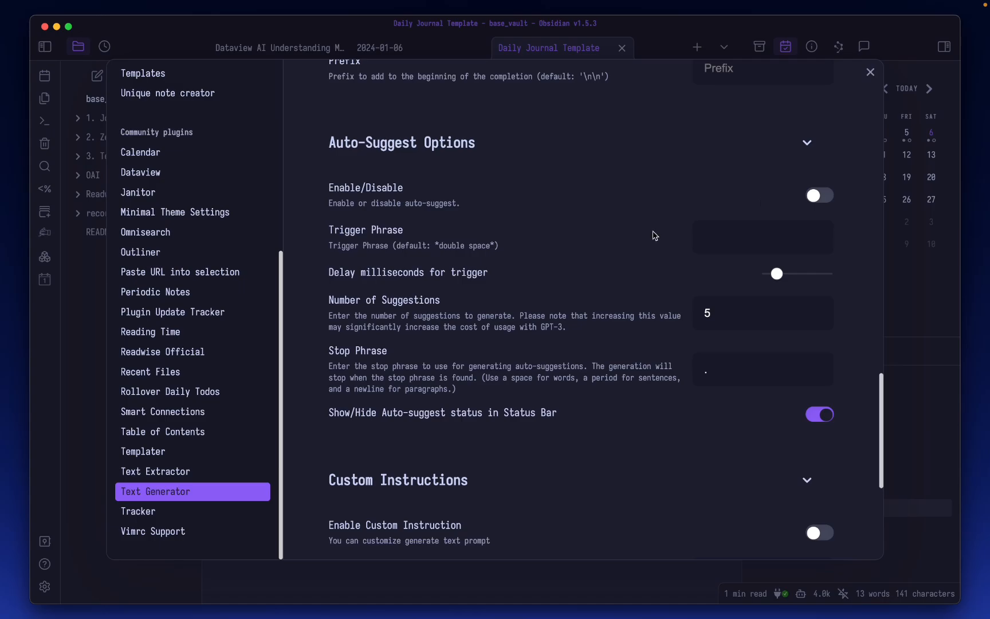
Back in Obsidian, examine Text Generator's custom instruction, extractor, Whisper and command toggle options.
scroll(655, 235, "down", 5)
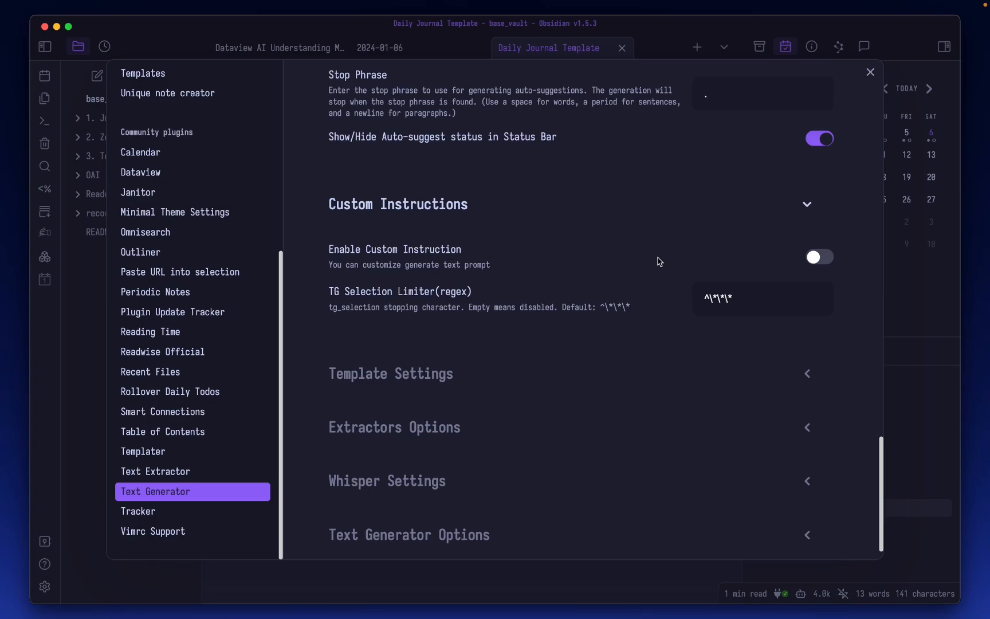
scroll(645, 391, "down", 1)
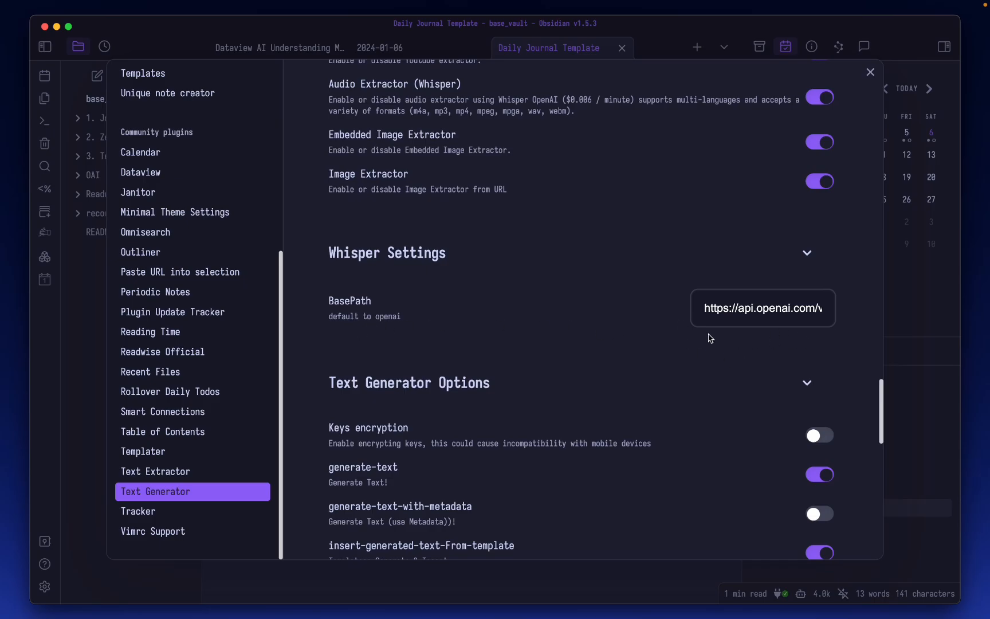
scroll(666, 336, "down", 10)
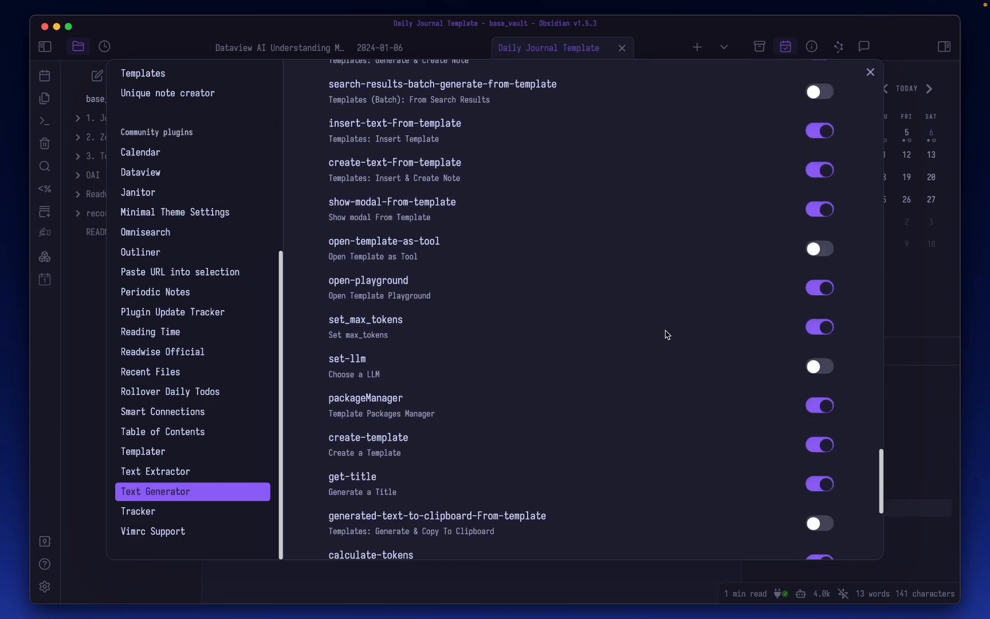
scroll(667, 336, "down", 8)
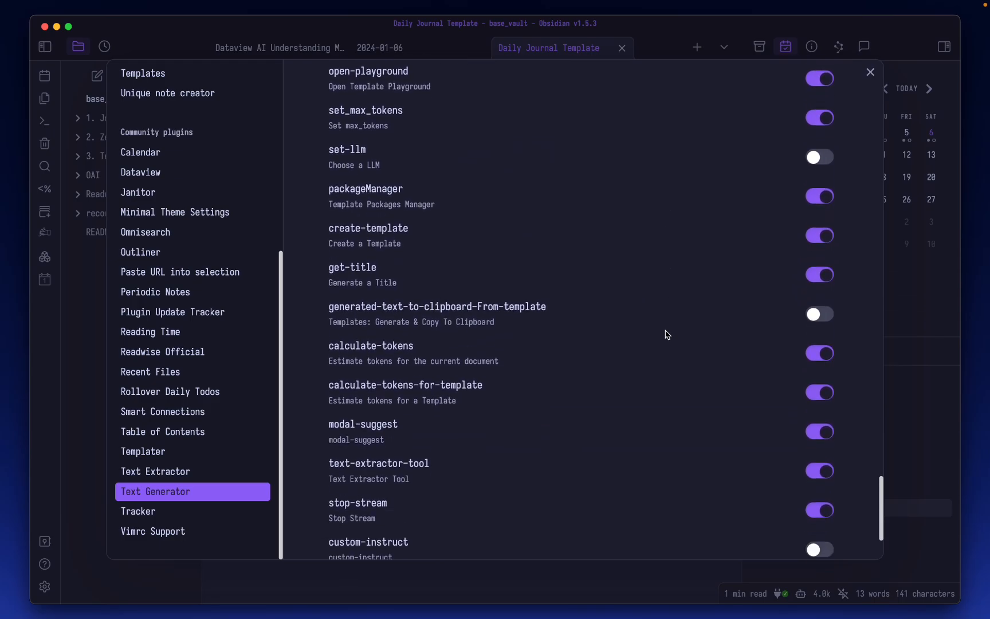
Check Tracker's default folder and date format settings, and enable Vim chord display in the Vimrc Support settings.
left_click(210, 519)
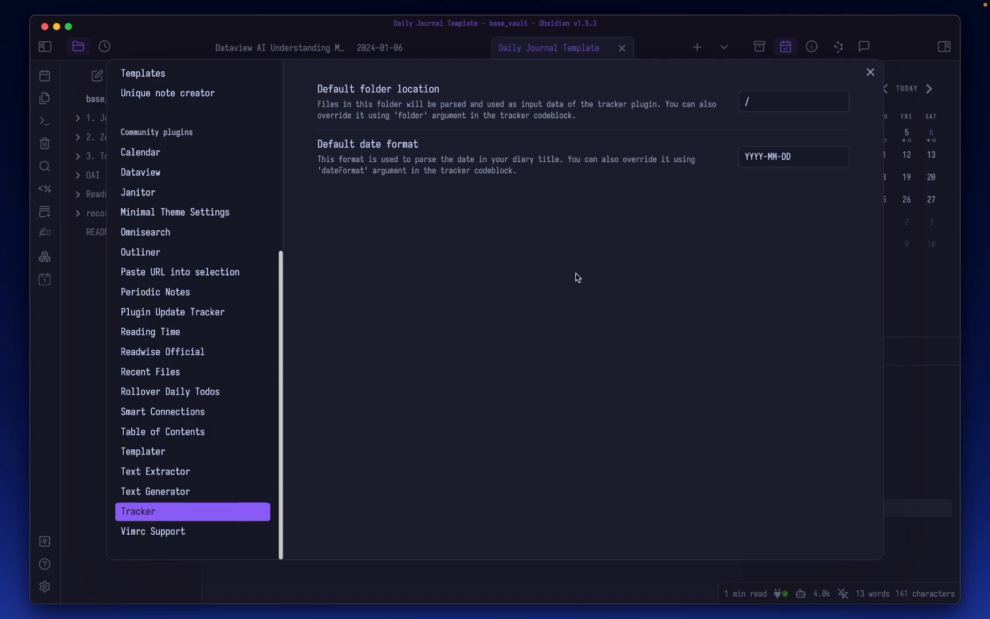
left_click(206, 538)
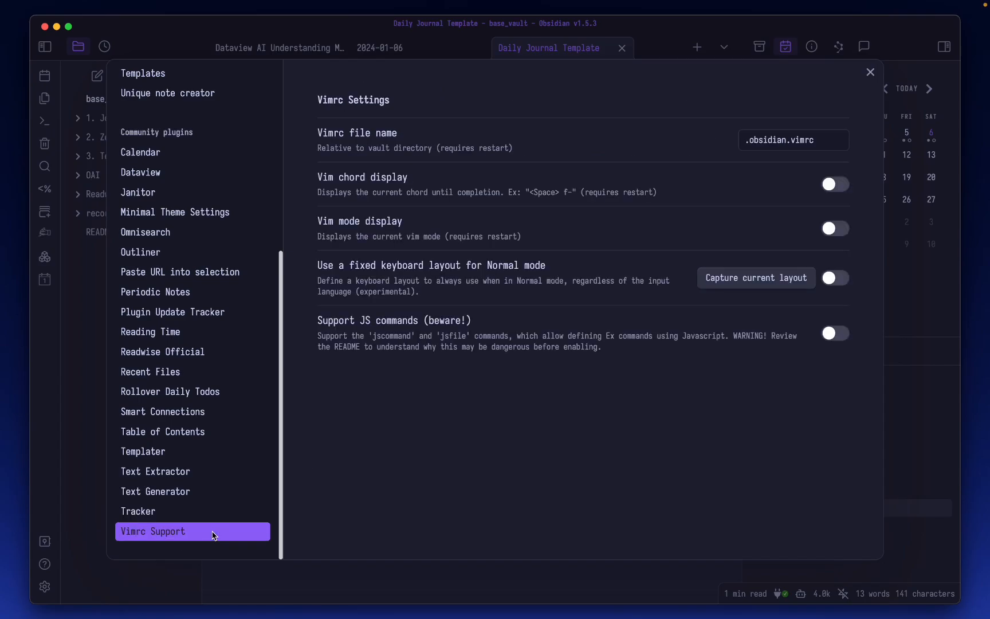
left_click(838, 189)
scroll(184, 442, "up", 5)
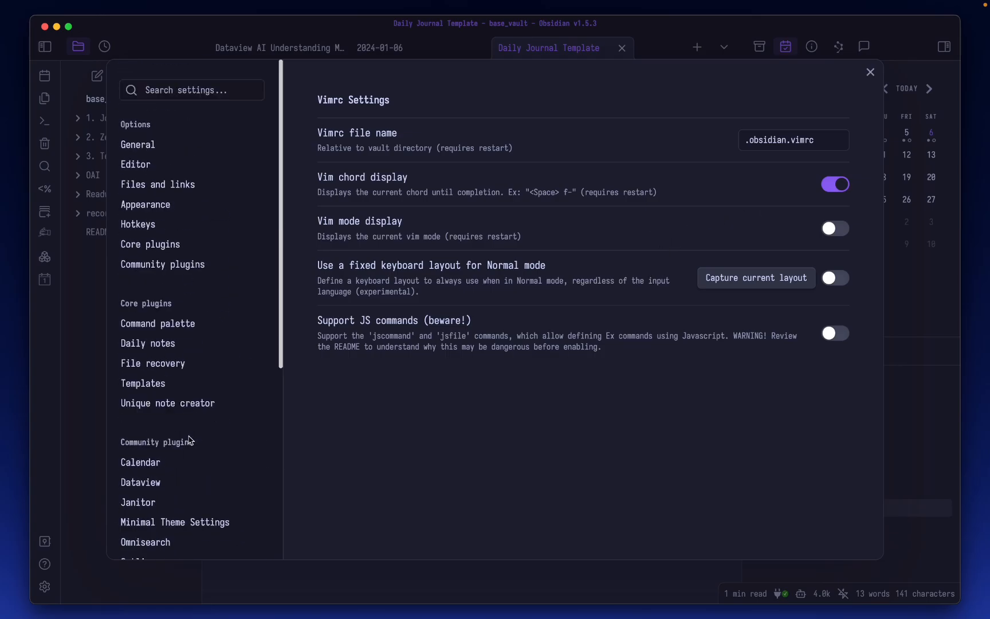
scroll(183, 442, "down", 5)
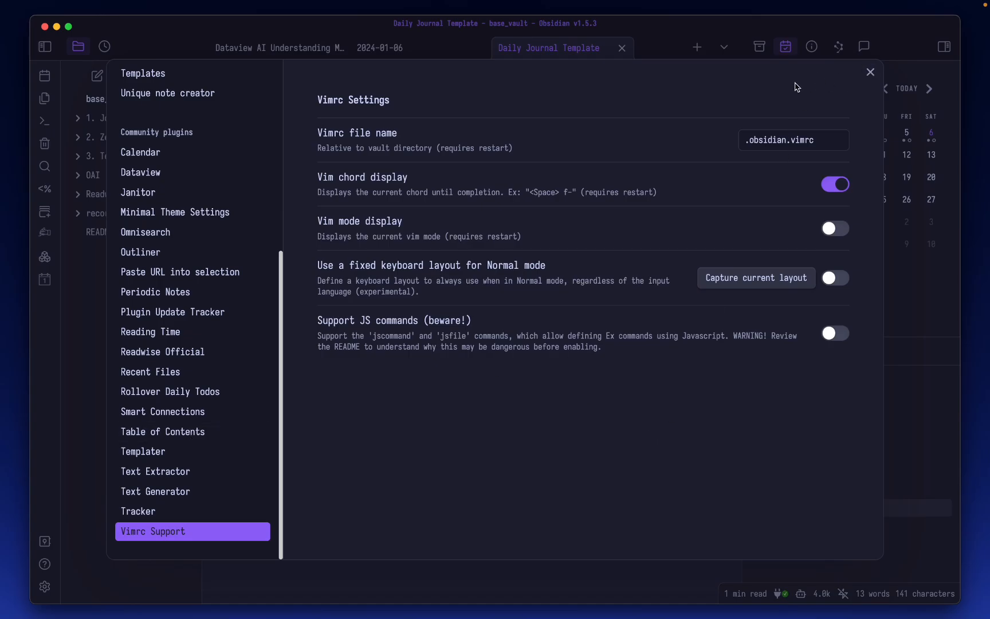
scroll(215, 369, "up", 3)
scroll(215, 369, "up", 3)
scroll(215, 368, "down", 10)
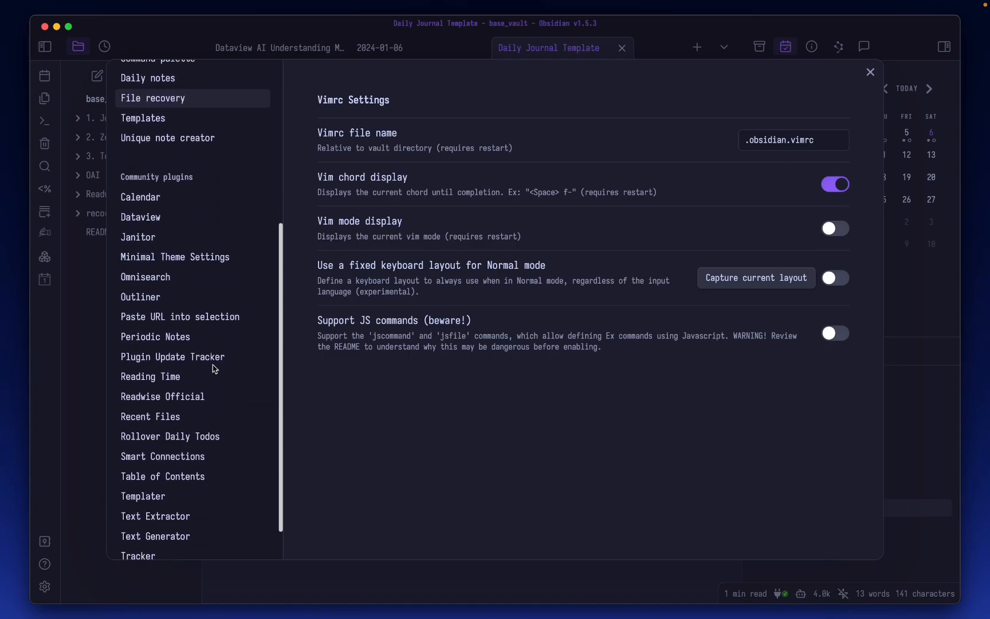
scroll(215, 369, "up", 10)
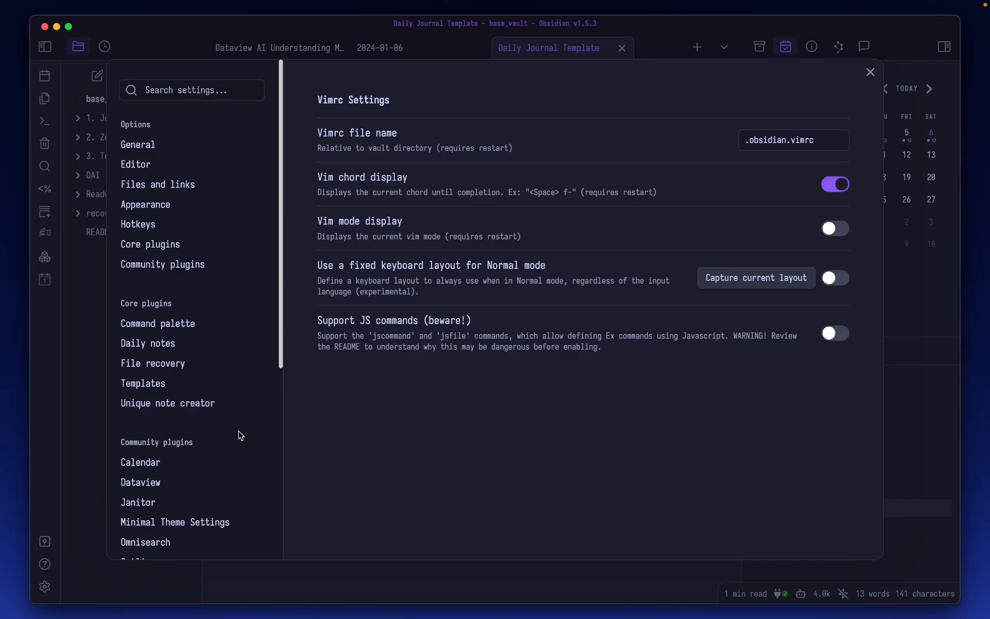
scroll(246, 444, "down", 6)
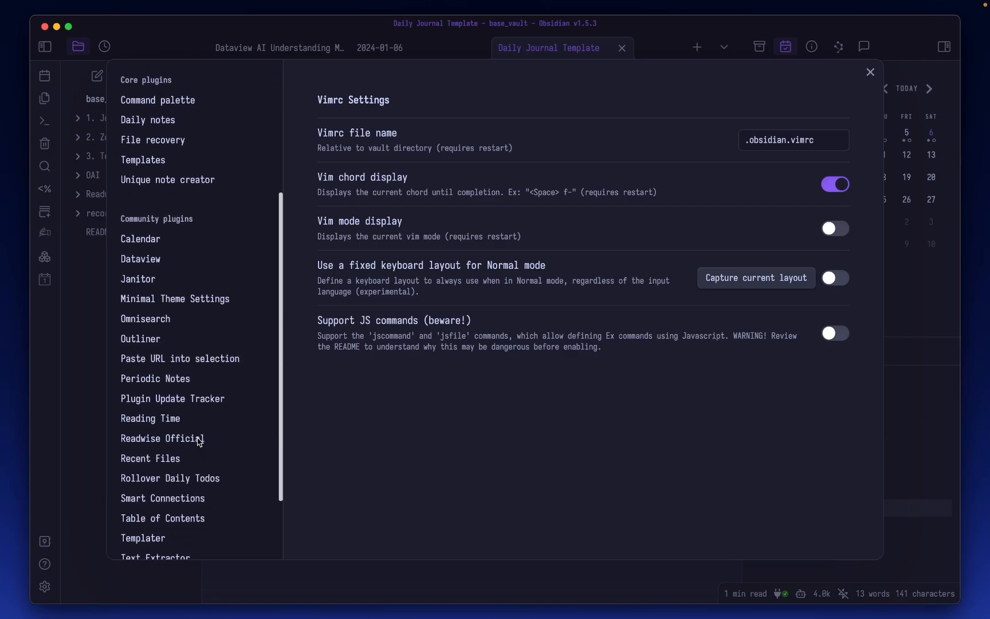